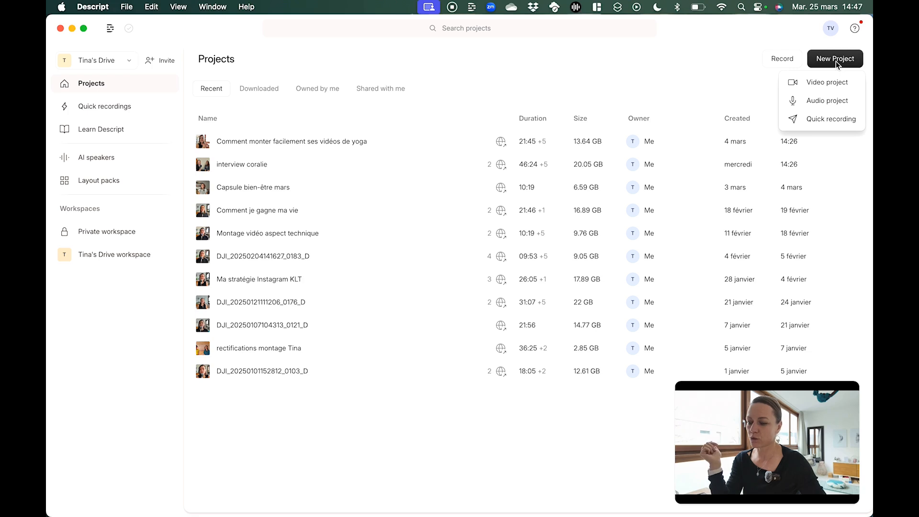
{"action": "left_click", "coordinate": [813, 91]}
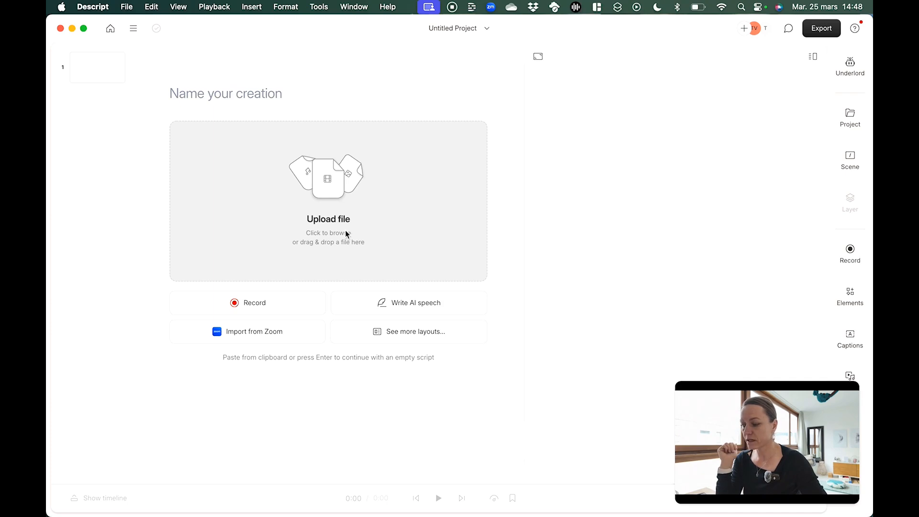
{"action": "left_click", "coordinate": [336, 197]}
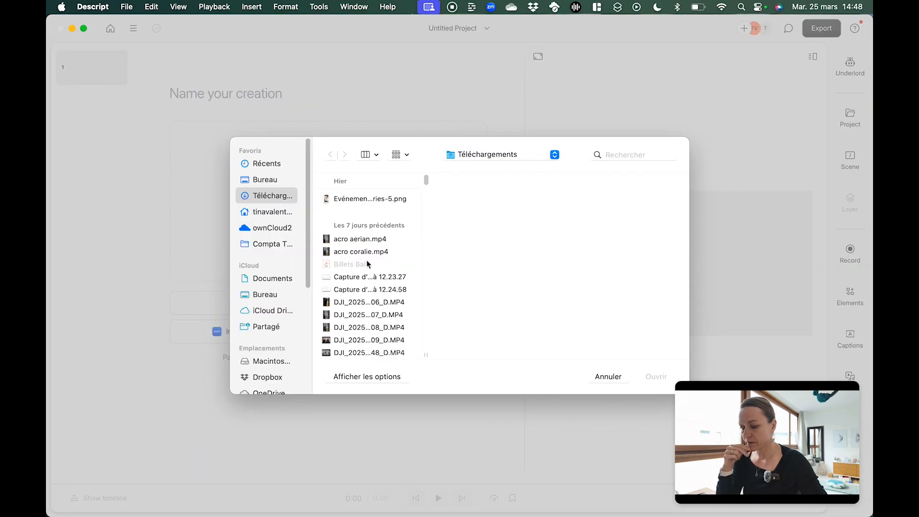
{"action": "scroll", "coordinate": [368, 264], "scroll_direction": "down", "scroll_amount": 2}
{"action": "left_click", "coordinate": [364, 305]}
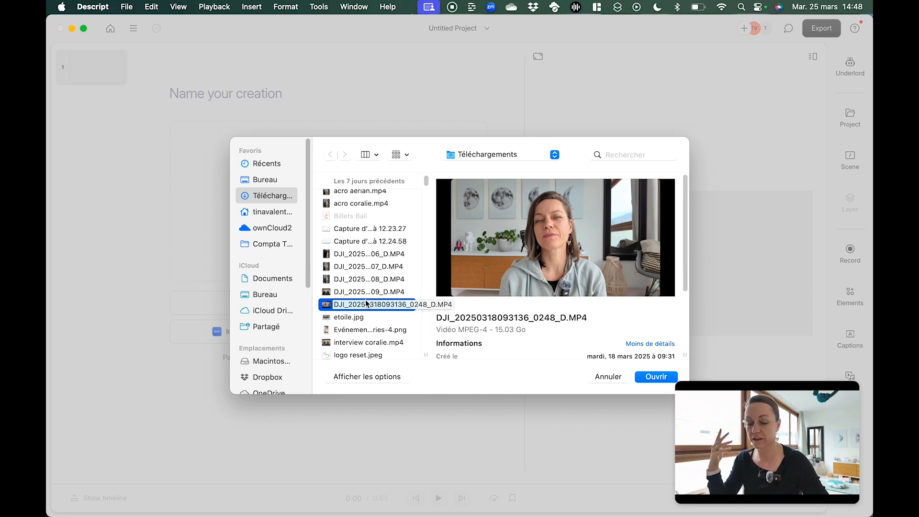
{"action": "left_click", "coordinate": [665, 378]}
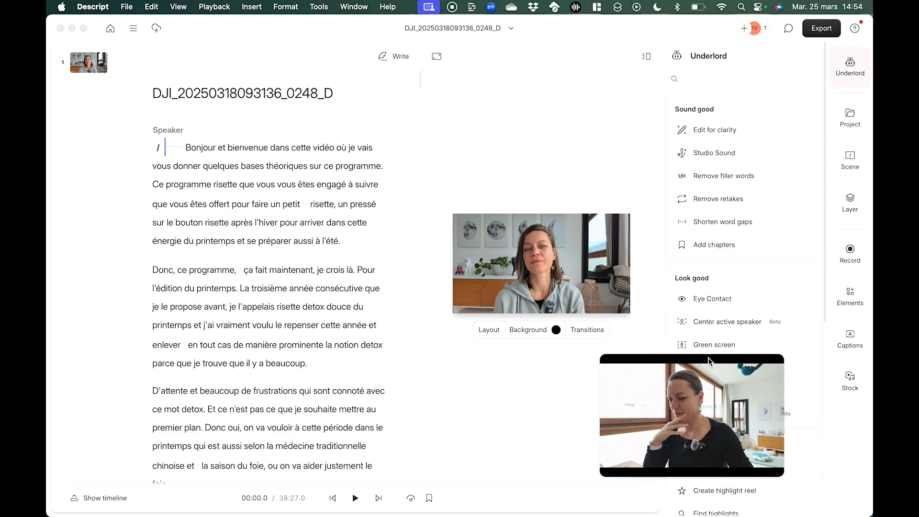
Skim the imported video's transcript and show the timeline with its waveform
{"action": "scroll", "coordinate": [258, 299], "scroll_direction": "down", "scroll_amount": 10}
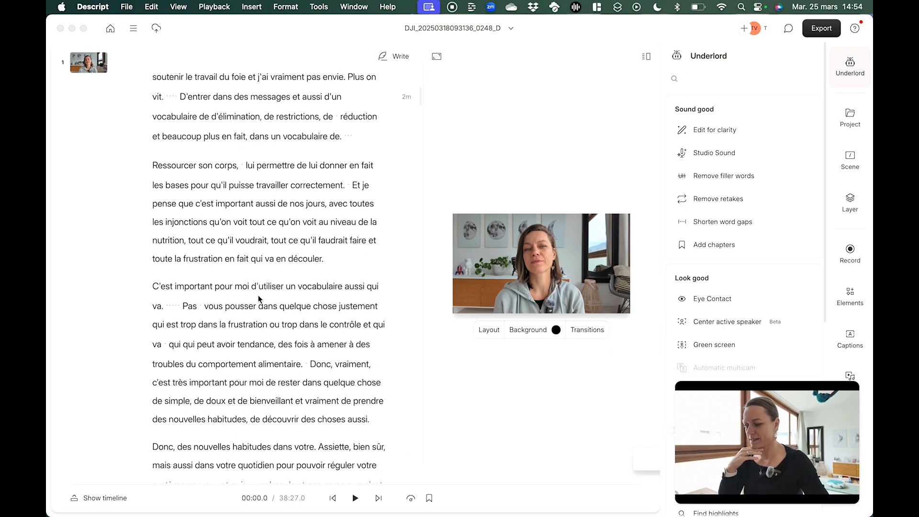
{"action": "scroll", "coordinate": [259, 299], "scroll_direction": "down", "scroll_amount": 15}
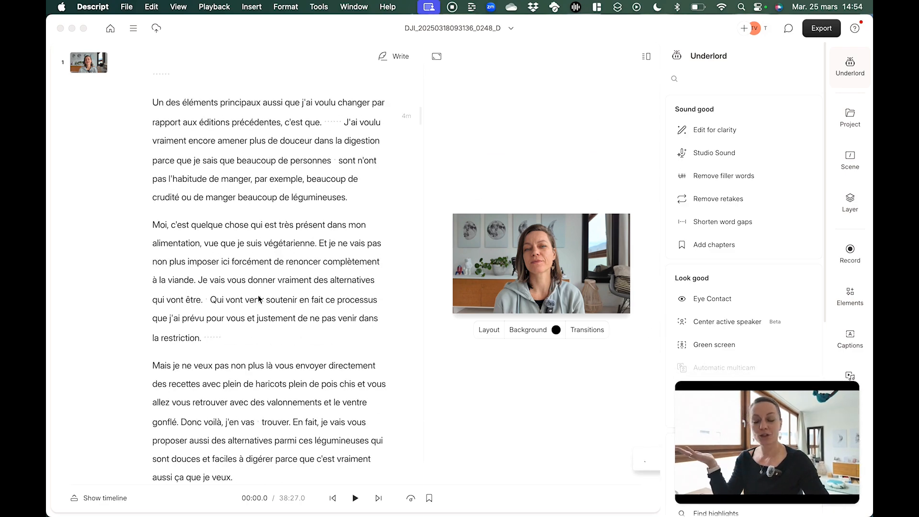
{"action": "scroll", "coordinate": [258, 299], "scroll_direction": "down", "scroll_amount": 15}
{"action": "scroll", "coordinate": [258, 299], "scroll_direction": "up", "scroll_amount": 20}
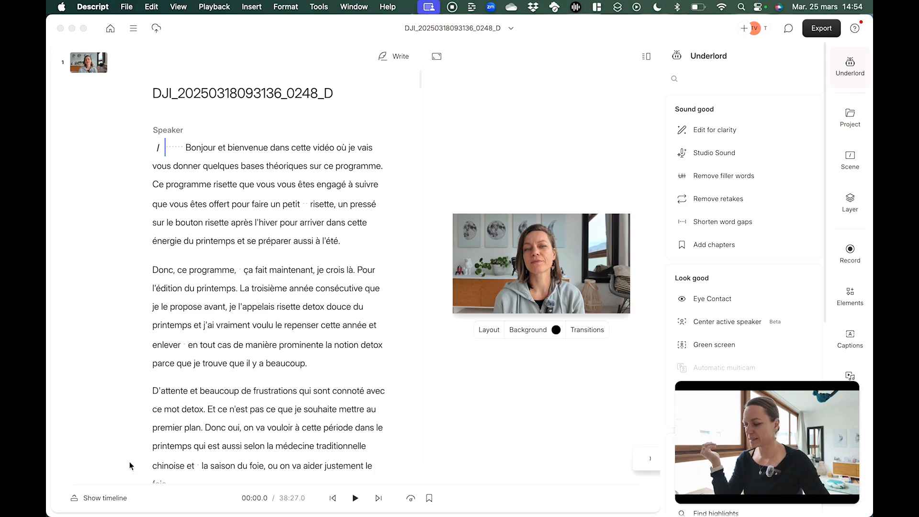
{"action": "left_click", "coordinate": [77, 502]}
{"action": "left_click", "coordinate": [77, 500]}
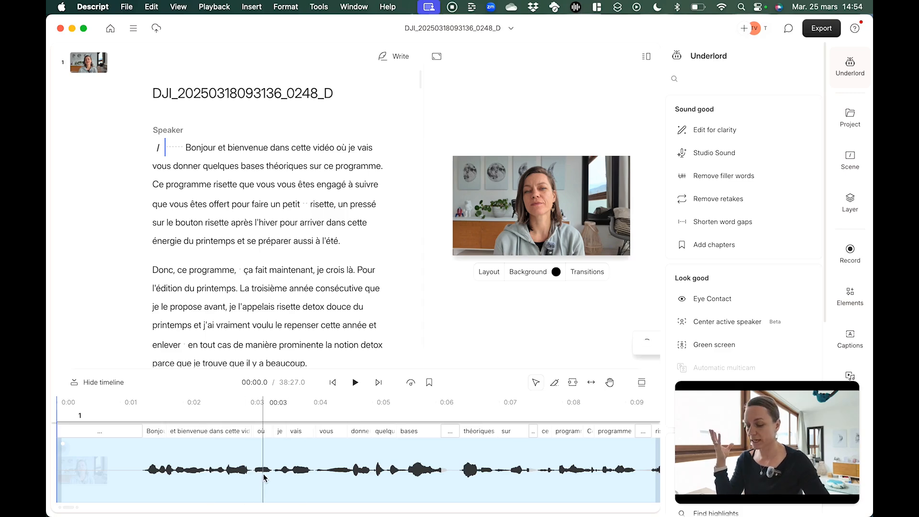
{"action": "scroll", "coordinate": [303, 285], "scroll_direction": "down", "scroll_amount": 5}
{"action": "scroll", "coordinate": [301, 260], "scroll_direction": "up", "scroll_amount": 5}
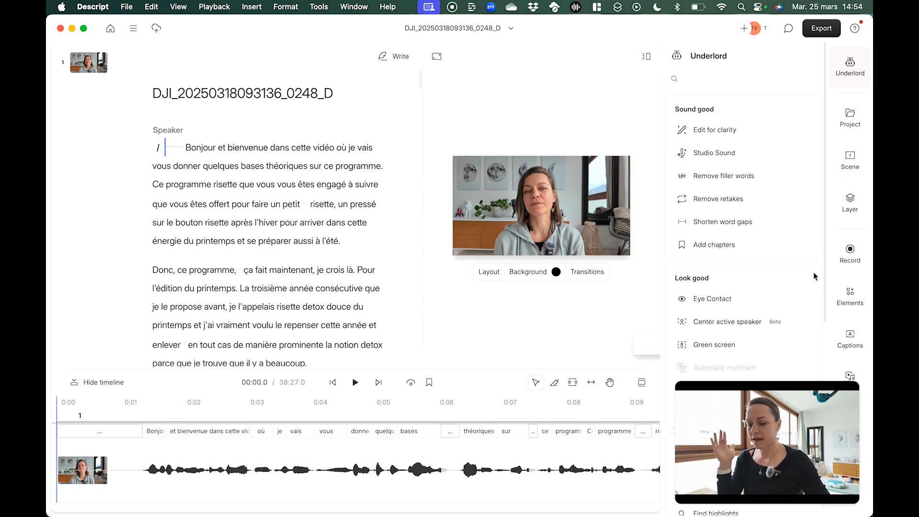
{"action": "left_click_drag", "start_coordinate": [799, 386], "coordinate": [232, 363]}
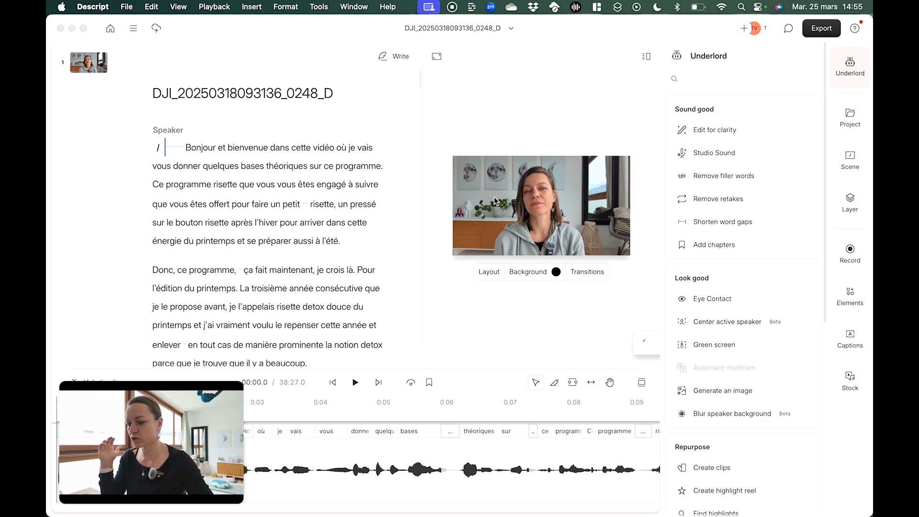
Select the entire script and add the Color adjustments visual effect to its layer
{"action": "left_click", "coordinate": [323, 204]}
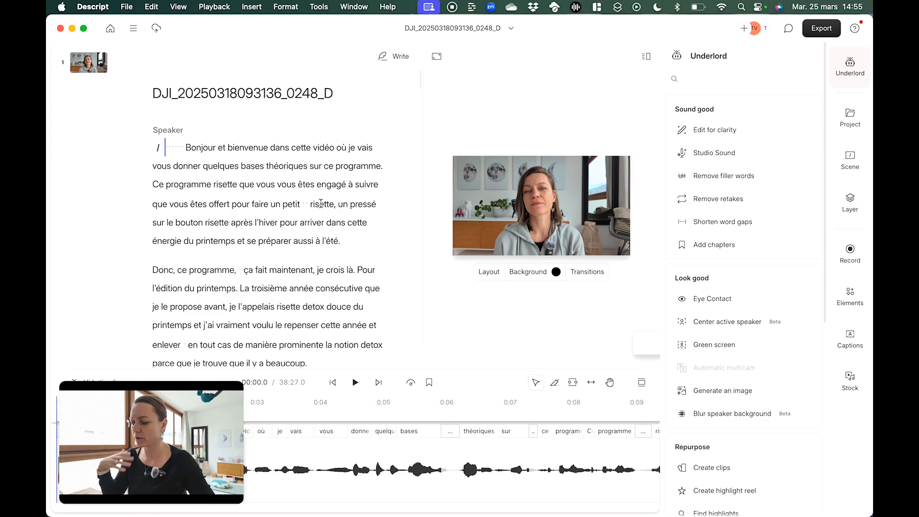
{"action": "double_click", "coordinate": [286, 201]}
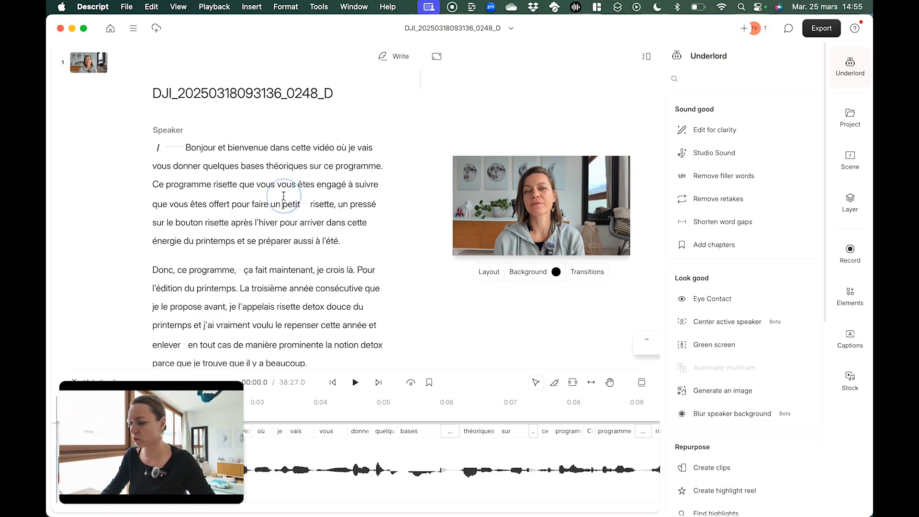
{"action": "key", "text": "super+a"}
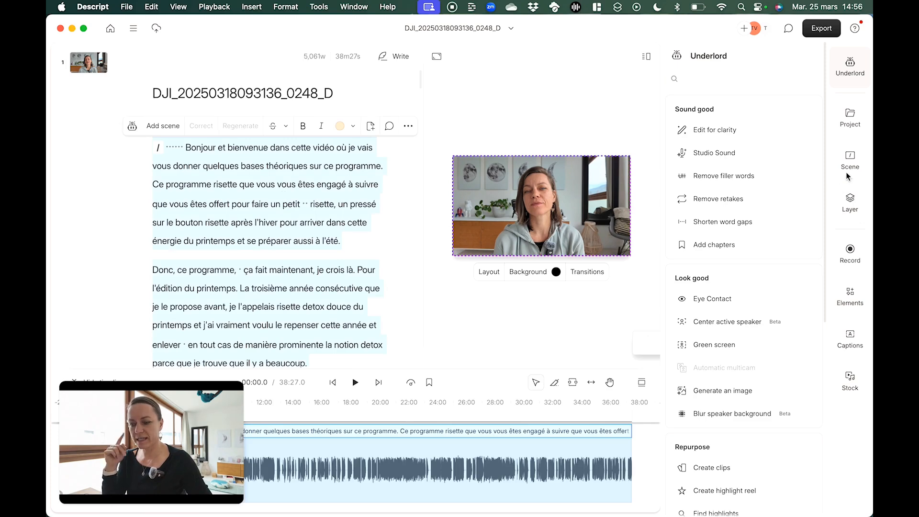
{"action": "left_click", "coordinate": [852, 210]}
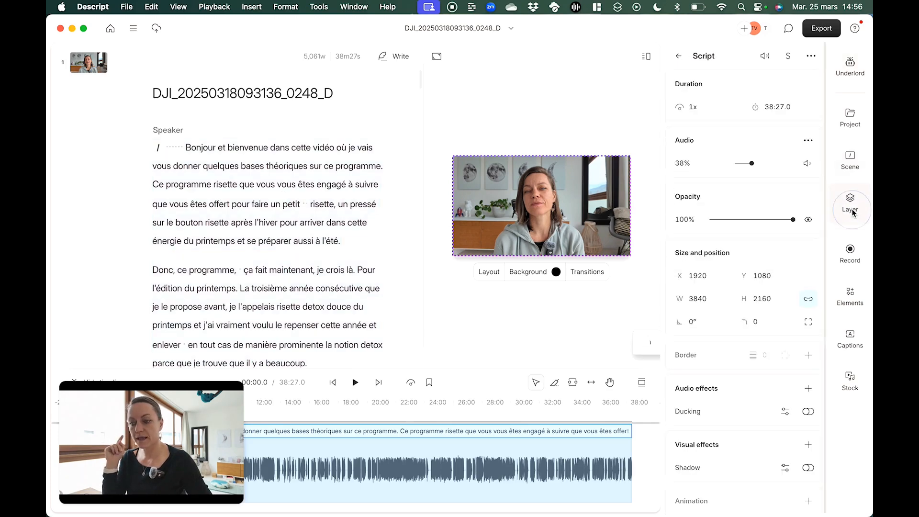
{"action": "scroll", "coordinate": [745, 266], "scroll_direction": "down", "scroll_amount": 1}
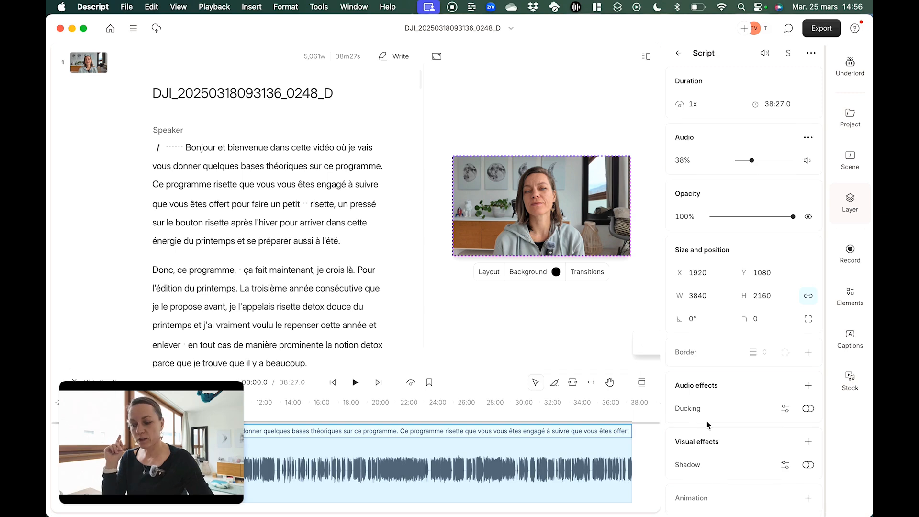
{"action": "left_click", "coordinate": [816, 443]}
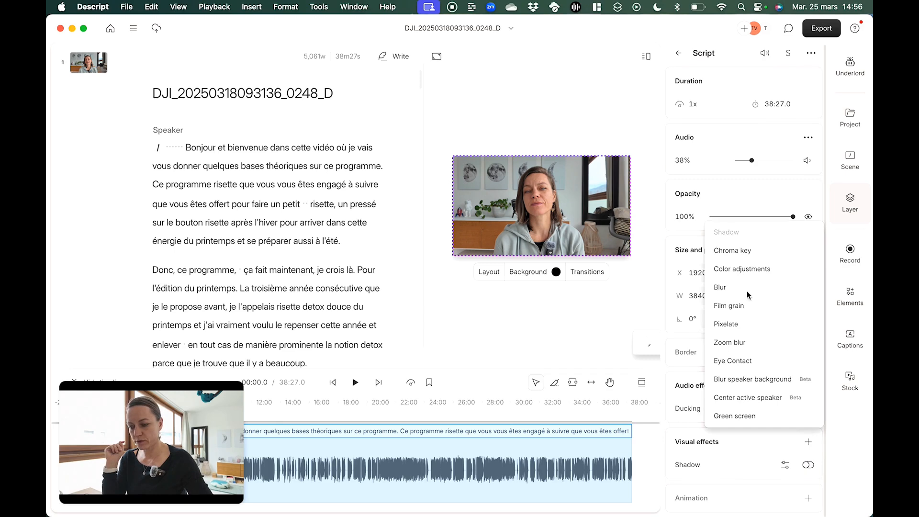
{"action": "left_click", "coordinate": [746, 269]}
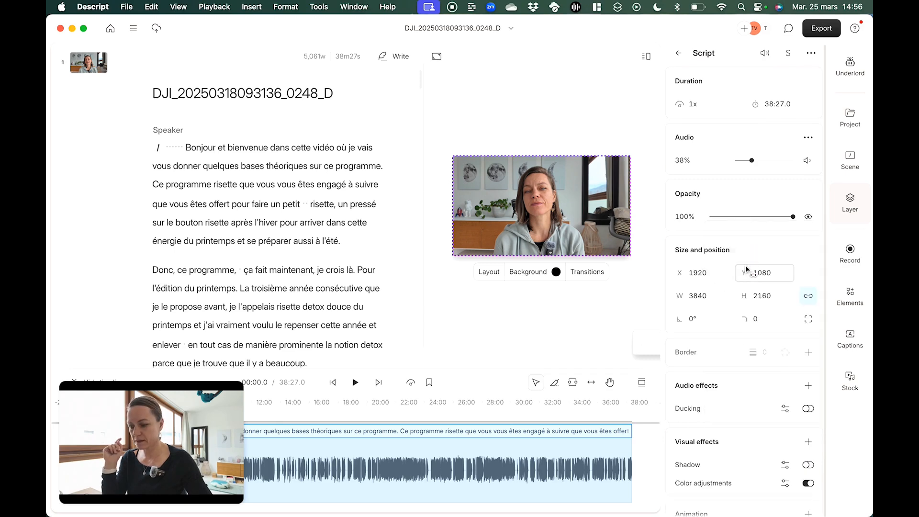
Open the Color adjustments settings and consult the "Descript color adjustments" note in Google Keep in Safari before returning to Descript
{"action": "scroll", "coordinate": [747, 297], "scroll_direction": "down", "scroll_amount": 1}
{"action": "left_click", "coordinate": [785, 467]}
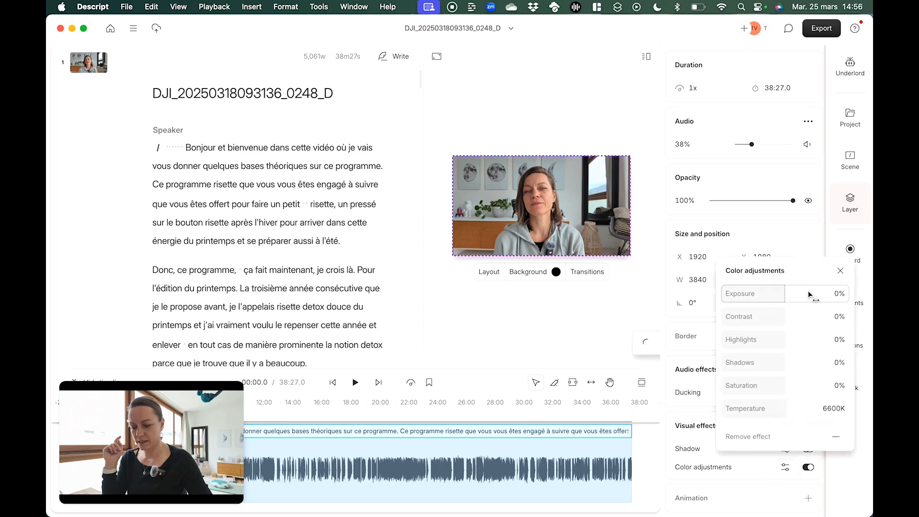
{"action": "key", "text": "ctrl+Up"}
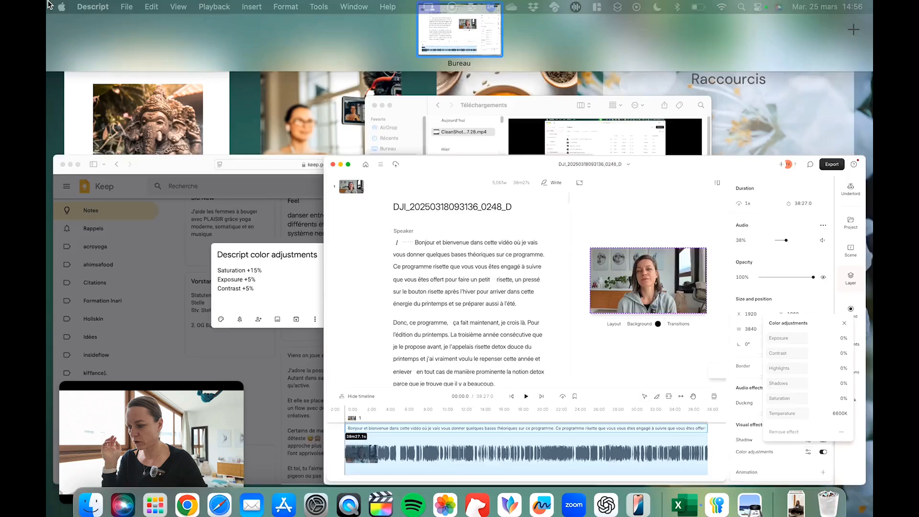
{"action": "left_click", "coordinate": [279, 269]}
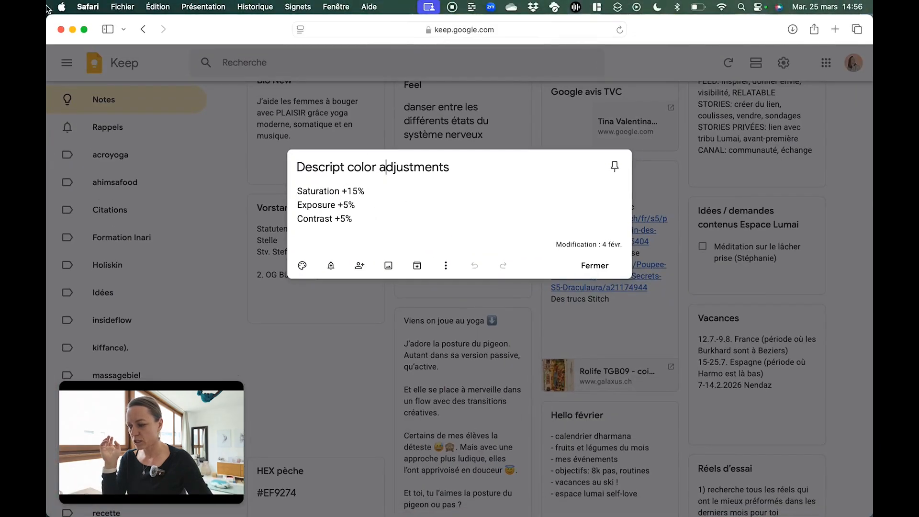
{"action": "key", "text": "ctrl+Up"}
{"action": "left_click", "coordinate": [373, 269]}
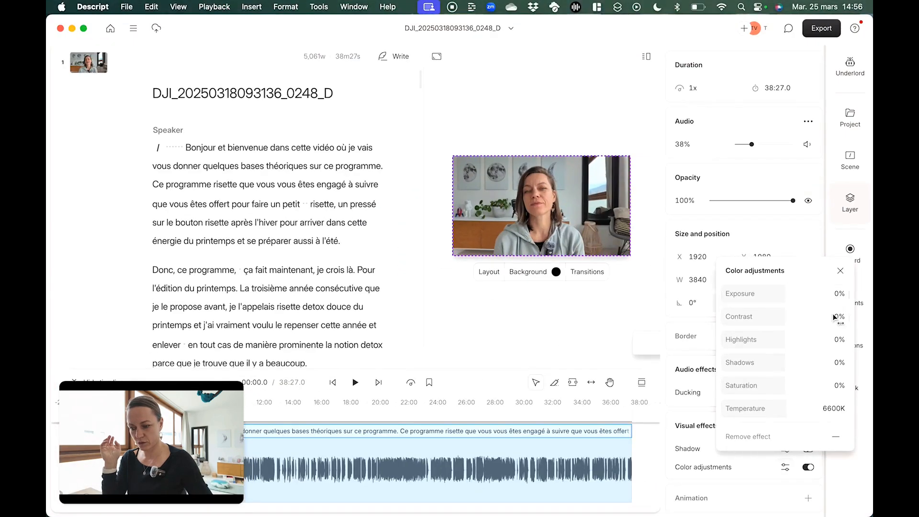
Set the script layer's Saturation to 15%
{"action": "left_click", "coordinate": [834, 385]}
{"action": "type", "text": "15"}
{"action": "key", "text": "Return"}
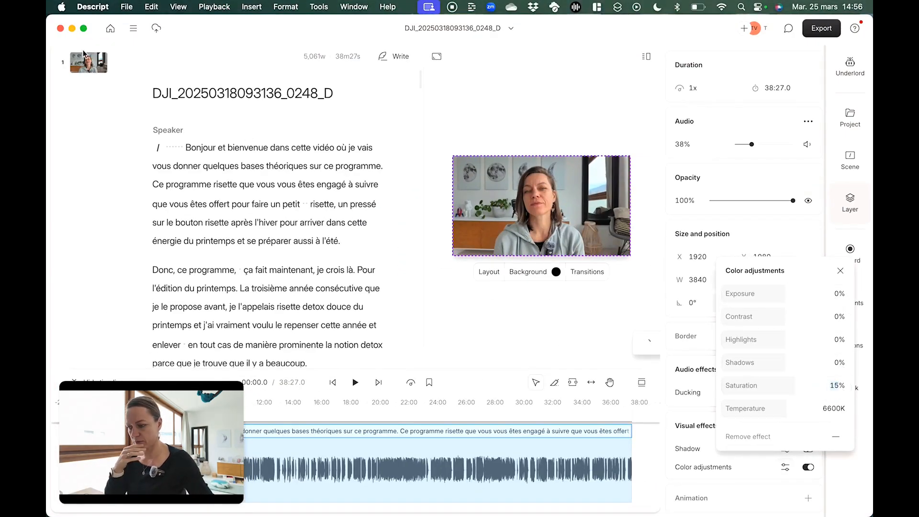
Recheck the exposure and contrast values in the Google Keep note and return to Descript
{"action": "key", "text": "ctrl+Up"}
{"action": "left_click", "coordinate": [257, 316]}
{"action": "mouse_move", "coordinate": [47, 1]}
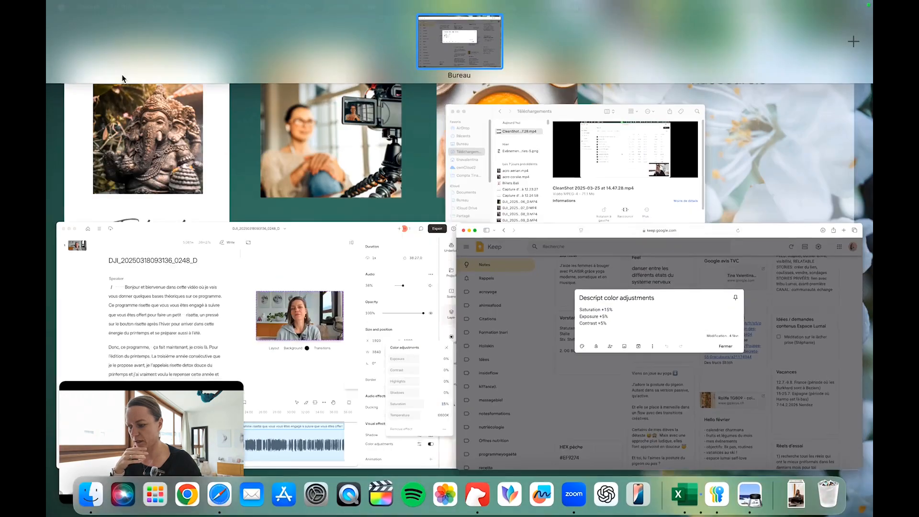
{"action": "left_click", "coordinate": [416, 367]}
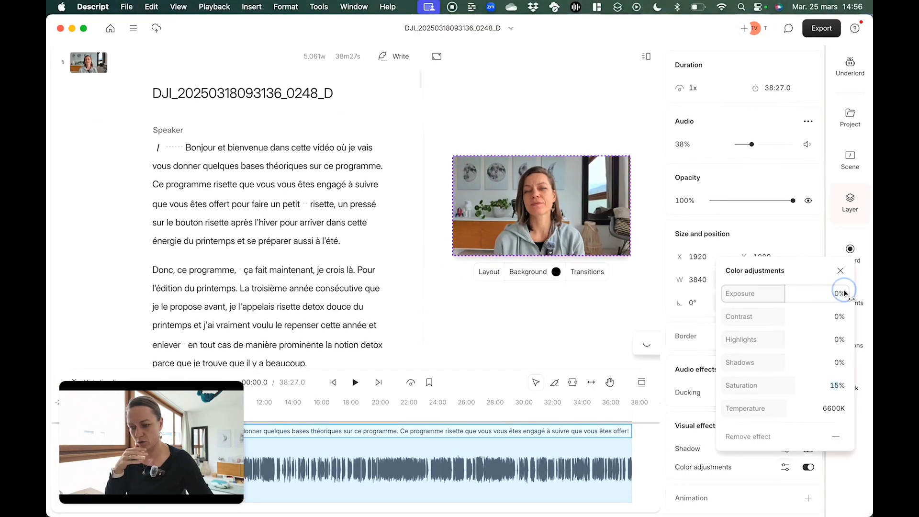
Set Exposure and Contrast to 5% each and close the color adjustment settings
{"action": "left_click", "coordinate": [844, 289]}
{"action": "type", "text": "5"}
{"action": "key", "text": "Return"}
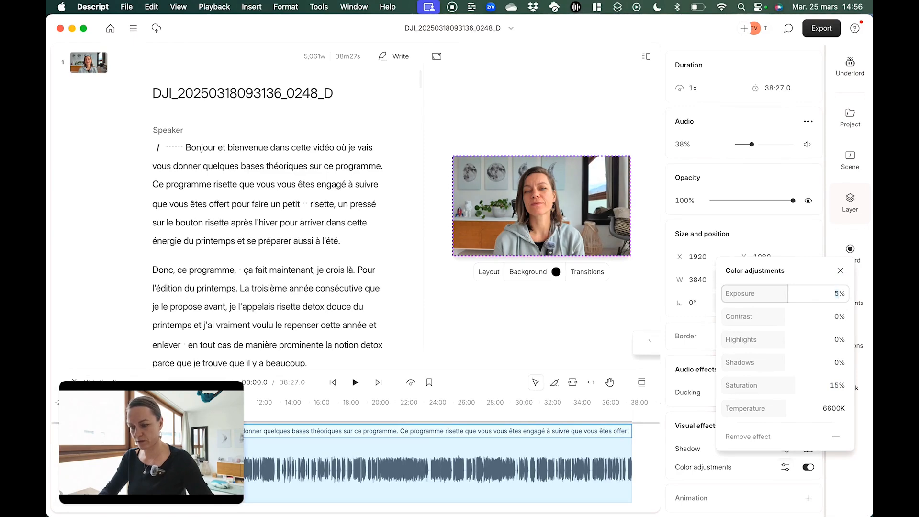
{"action": "left_click", "coordinate": [838, 316]}
{"action": "type", "text": "5"}
{"action": "key", "text": "Return"}
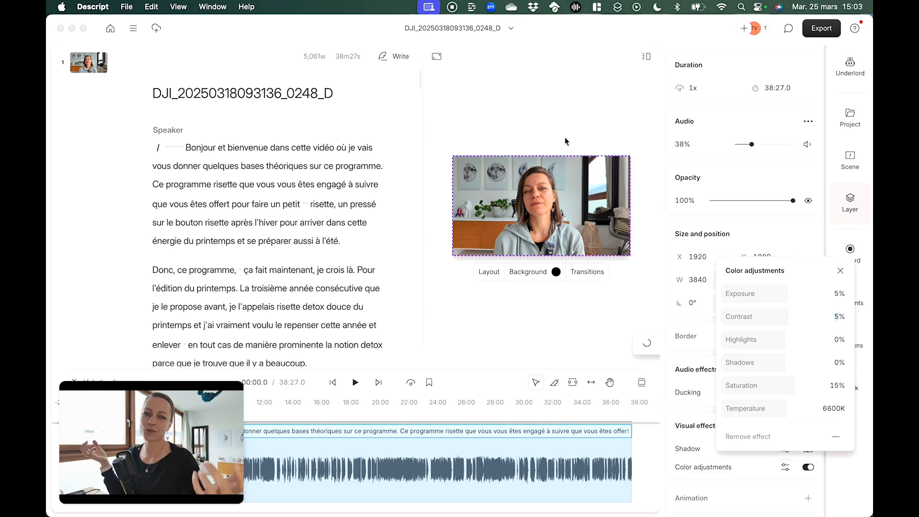
{"action": "left_click", "coordinate": [840, 271]}
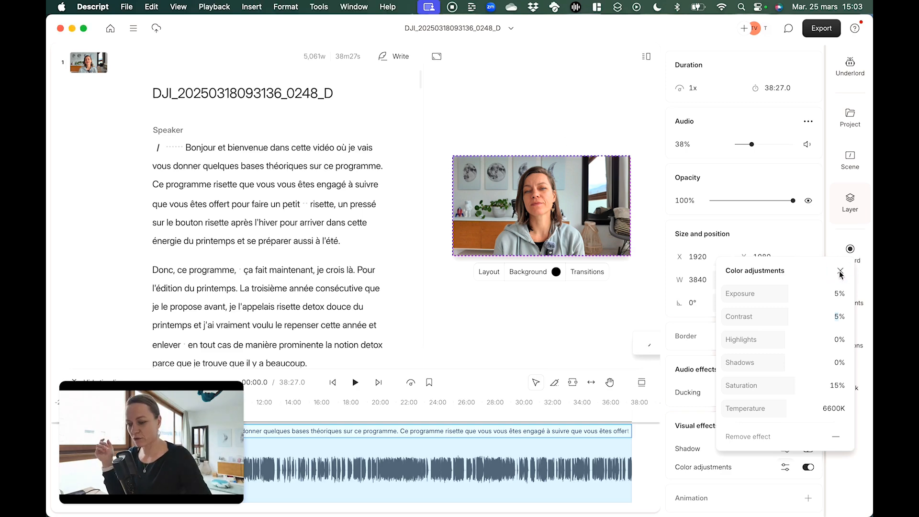
{"action": "left_click", "coordinate": [841, 271]}
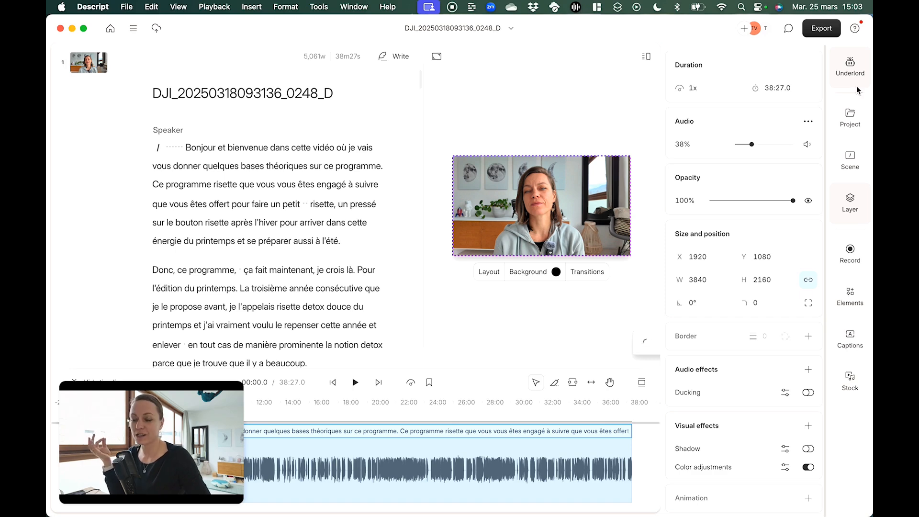
Run Underlord's Edit for clarity on the script with the edit intensity at Low
{"action": "left_click", "coordinate": [851, 67]}
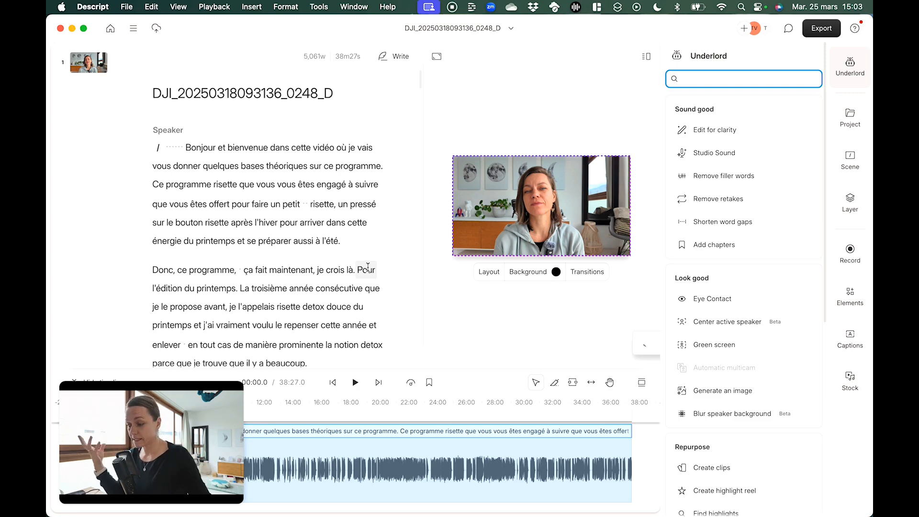
{"action": "scroll", "coordinate": [368, 266], "scroll_direction": "down", "scroll_amount": 15}
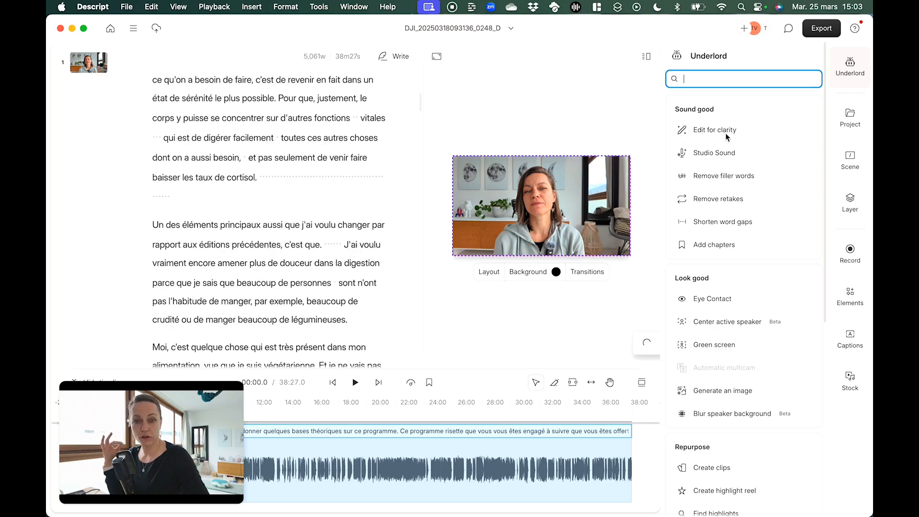
{"action": "mouse_move", "coordinate": [726, 138]}
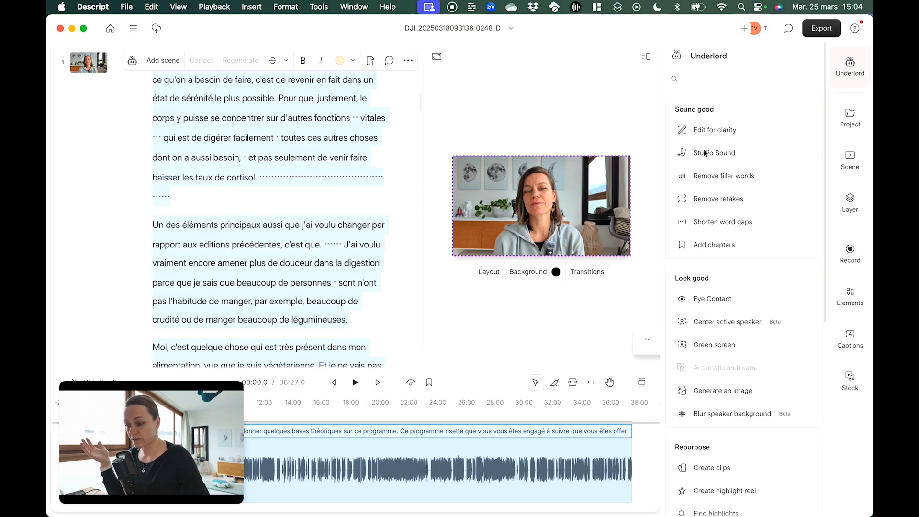
{"action": "left_click", "coordinate": [702, 130]}
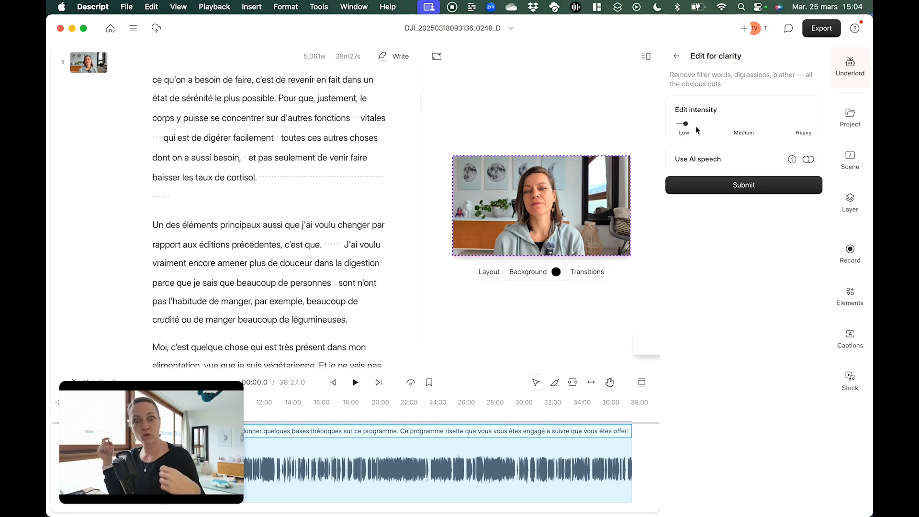
{"action": "left_click", "coordinate": [740, 186]}
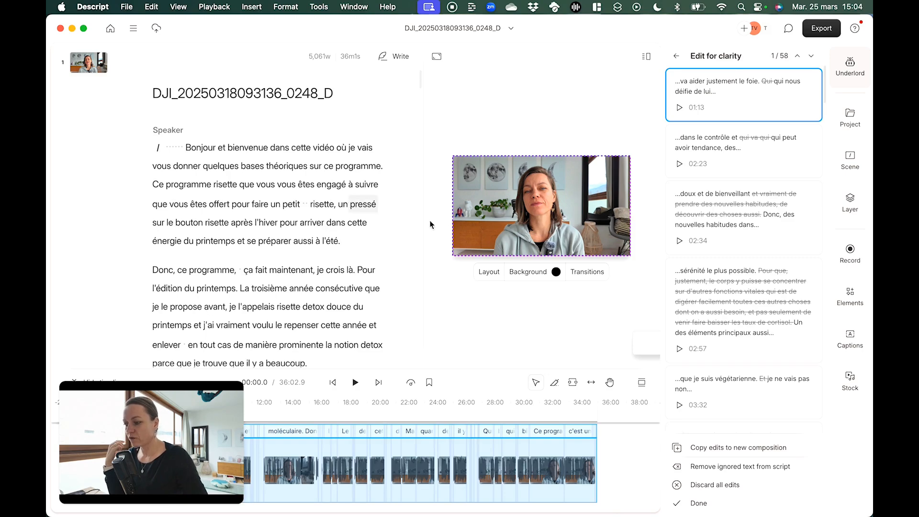
Examine the crossed-out passages in the script and play the speech across the ignored "Qui" before "qui nous déifie de lui même"
{"action": "scroll", "coordinate": [385, 221], "scroll_direction": "down", "scroll_amount": 10}
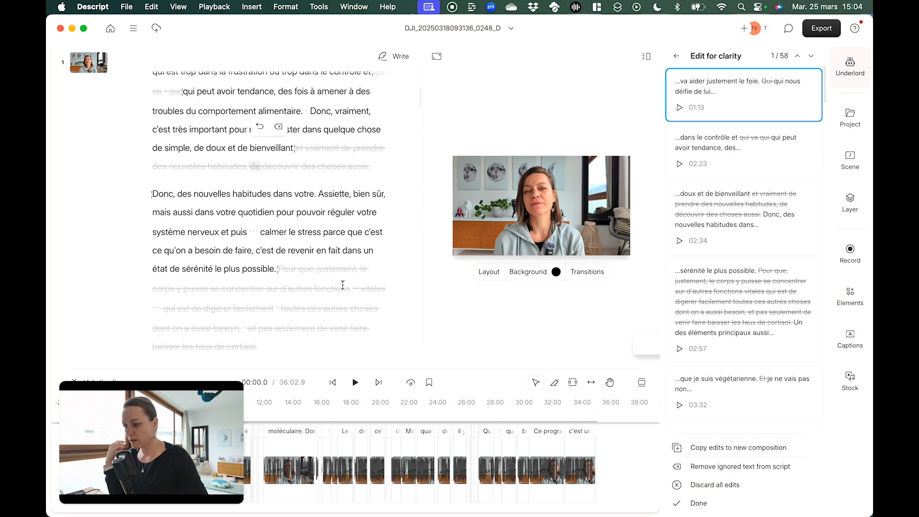
{"action": "scroll", "coordinate": [399, 284], "scroll_direction": "down", "scroll_amount": 5}
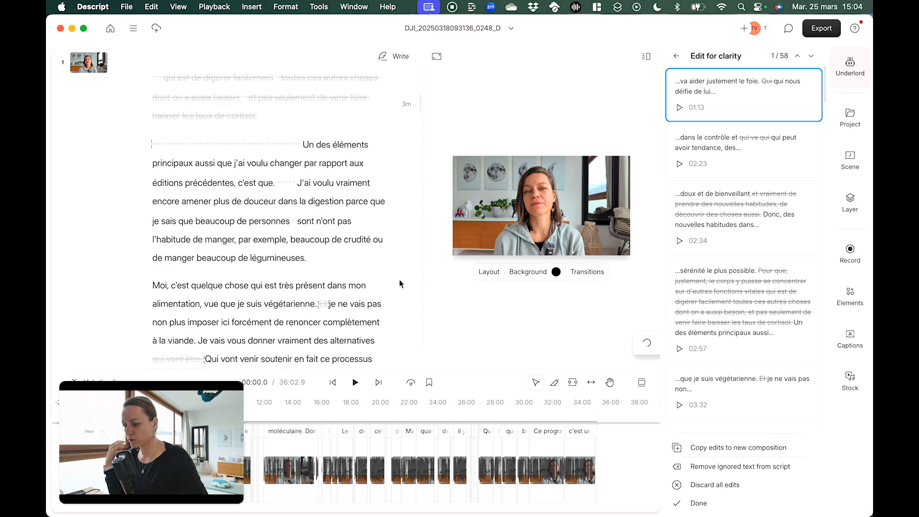
{"action": "scroll", "coordinate": [352, 159], "scroll_direction": "up", "scroll_amount": 20}
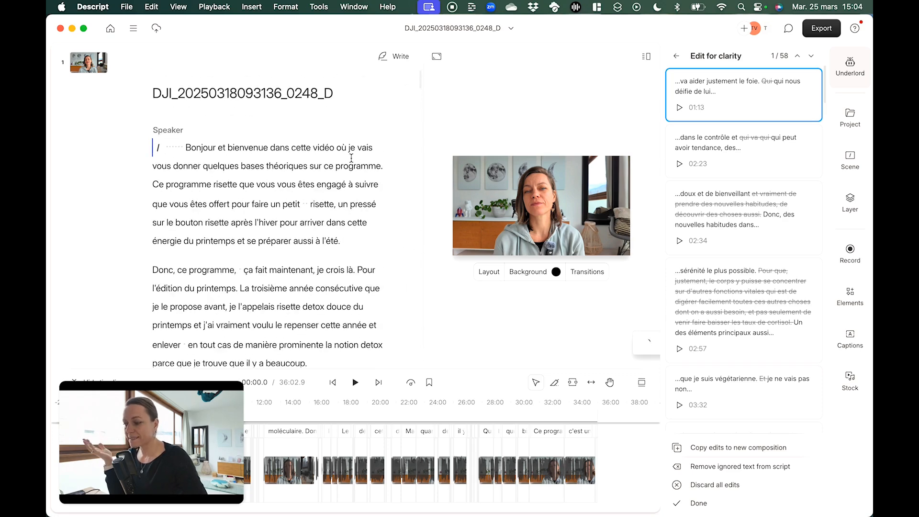
{"action": "scroll", "coordinate": [352, 157], "scroll_direction": "down", "scroll_amount": 20}
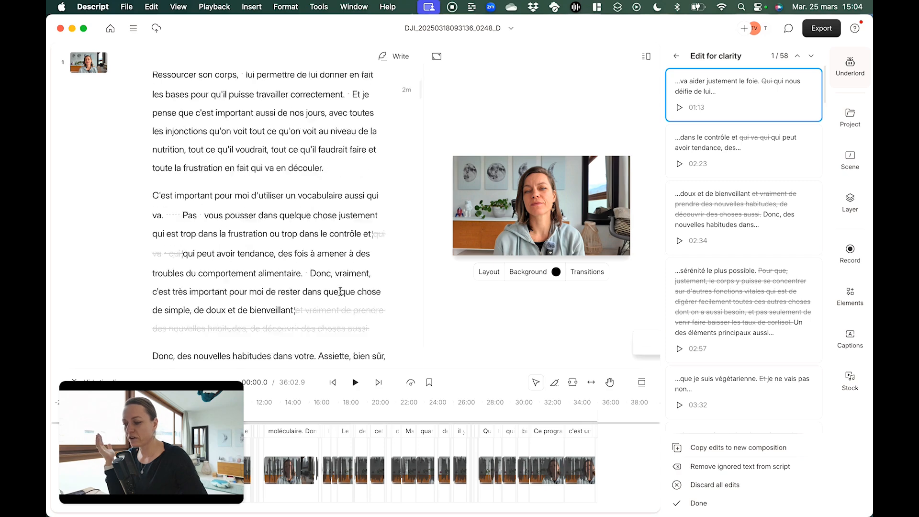
{"action": "scroll", "coordinate": [306, 260], "scroll_direction": "up", "scroll_amount": 3}
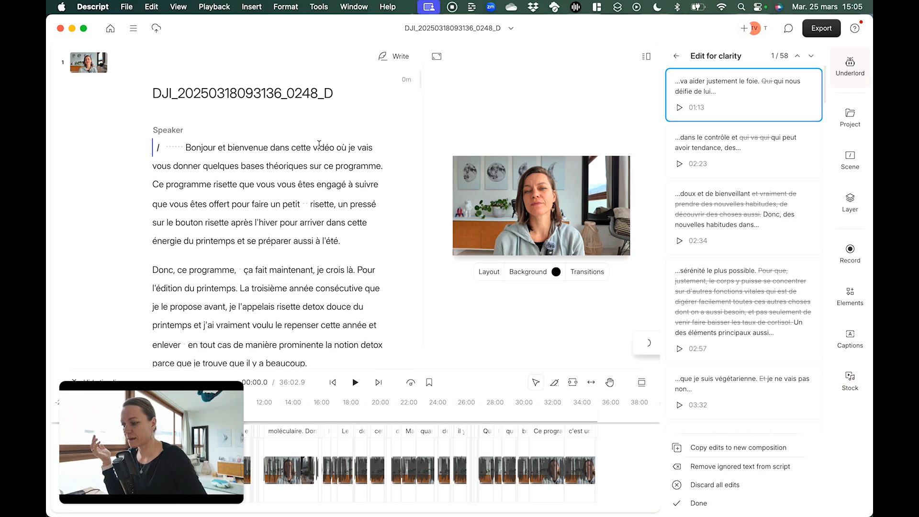
{"action": "scroll", "coordinate": [319, 145], "scroll_direction": "down", "scroll_amount": 1}
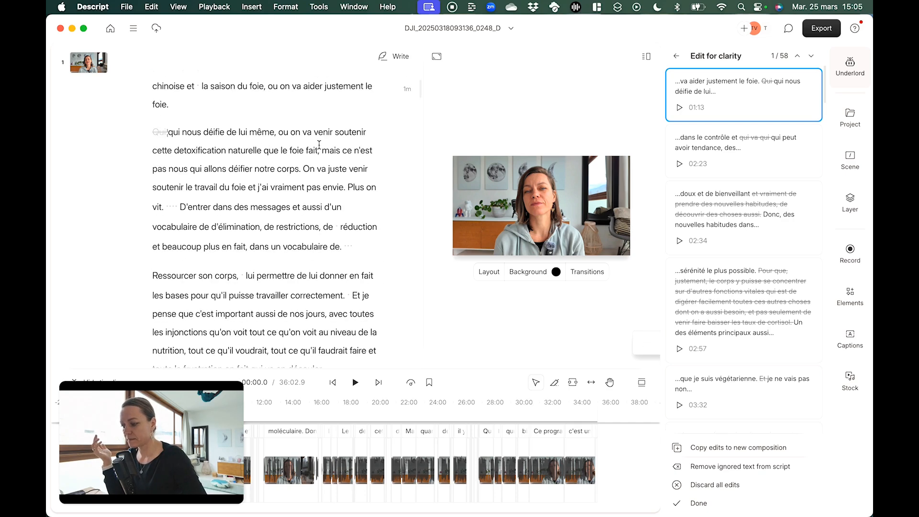
{"action": "left_click", "coordinate": [265, 90]}
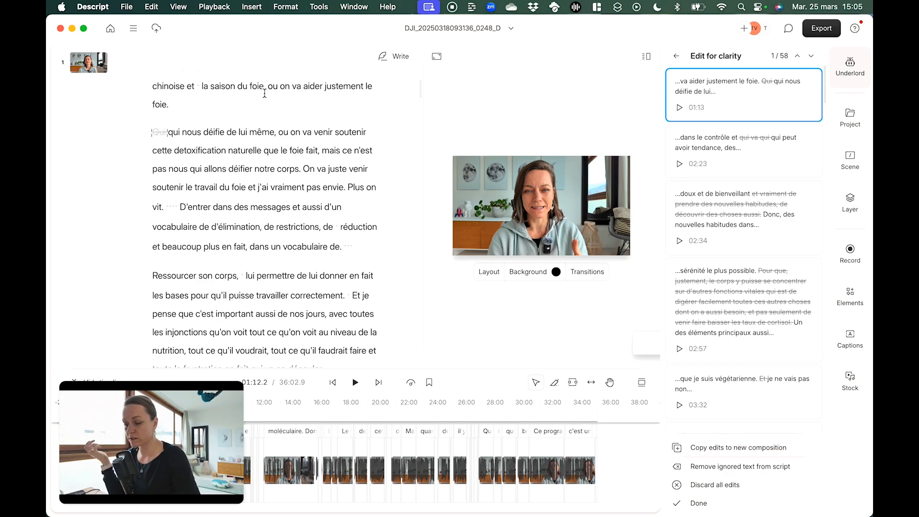
{"action": "key", "text": "space"}
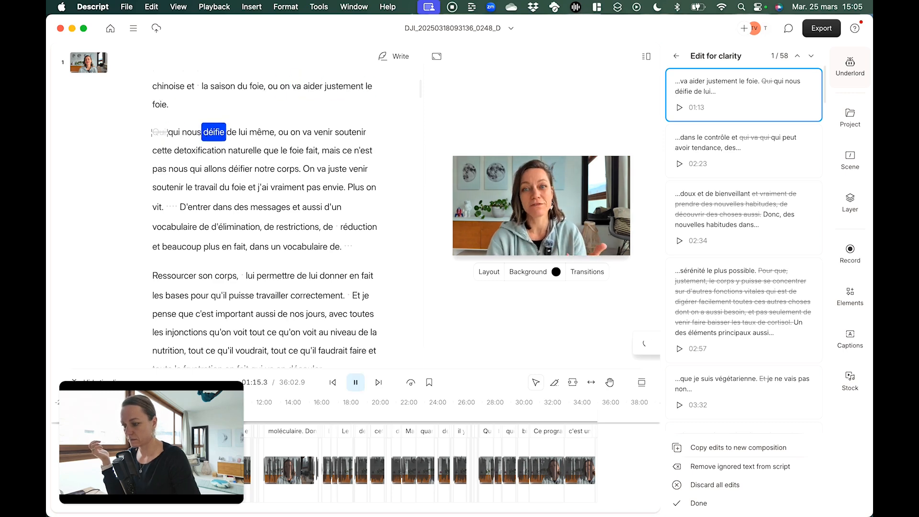
{"action": "key", "text": "space"}
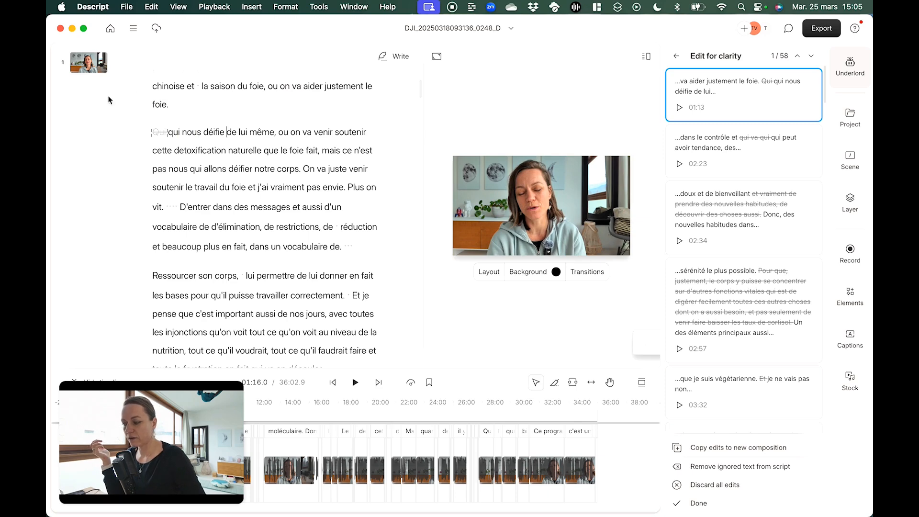
{"action": "mouse_move", "coordinate": [166, 129]}
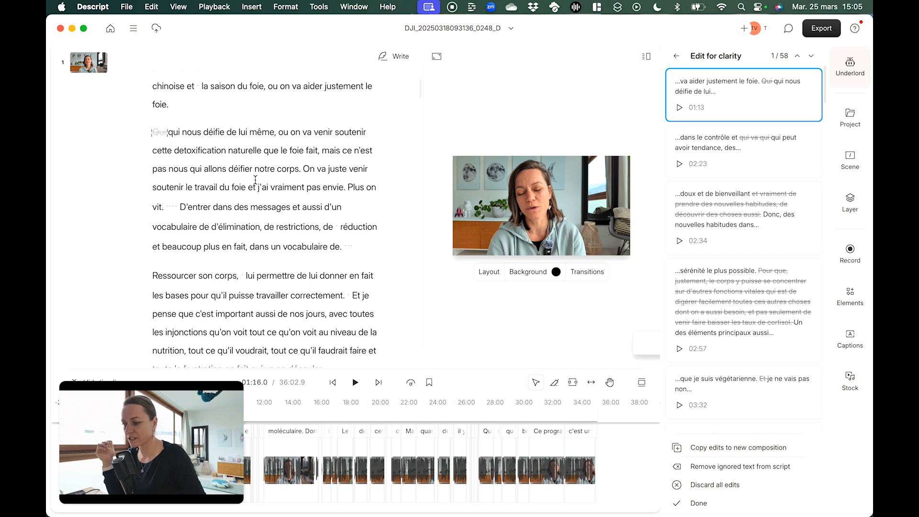
Play the cut at "qui vont être." in the vegetarian paragraph, restore those ignored words and check the playback
{"action": "scroll", "coordinate": [259, 178], "scroll_direction": "down", "scroll_amount": 15}
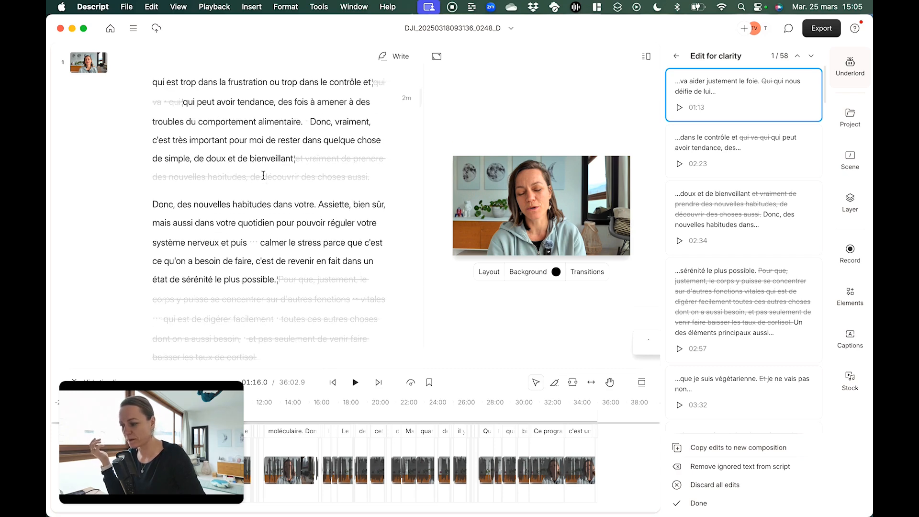
{"action": "scroll", "coordinate": [263, 176], "scroll_direction": "down", "scroll_amount": 10}
{"action": "left_click", "coordinate": [183, 212]}
{"action": "key", "text": "space"}
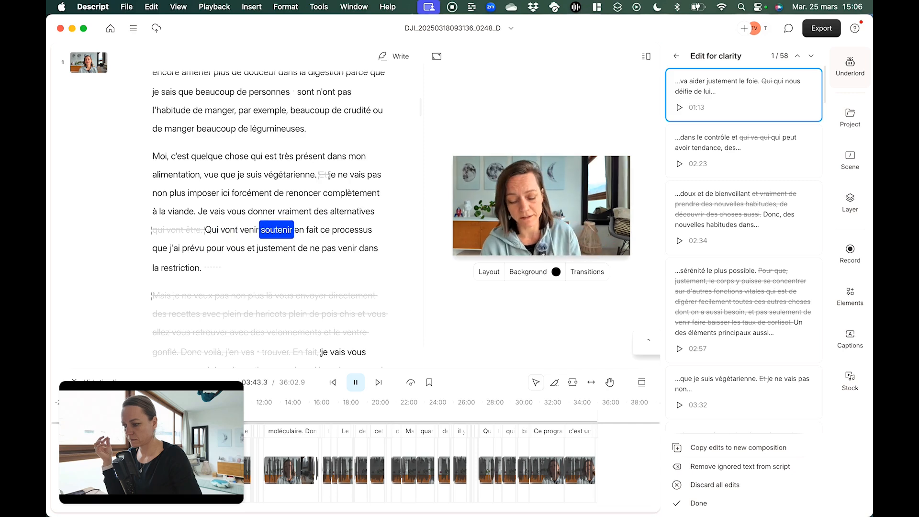
{"action": "key", "text": "space"}
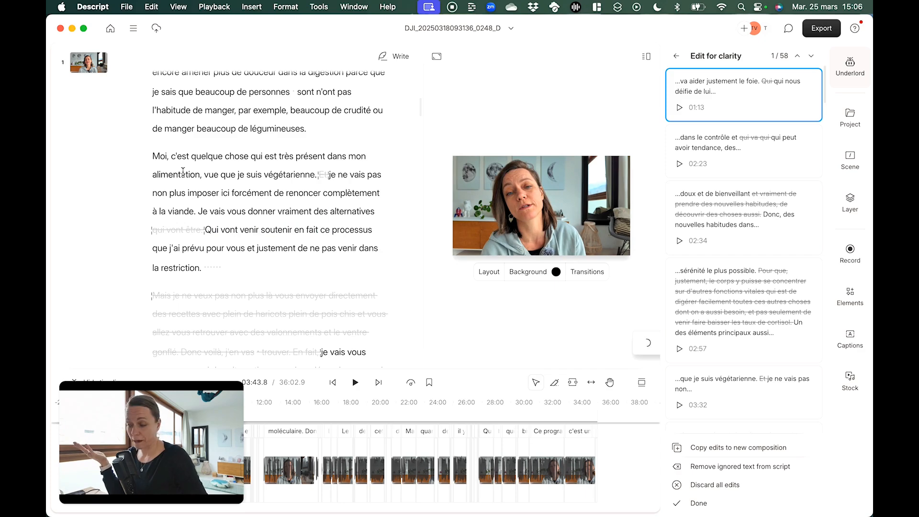
{"action": "left_click", "coordinate": [174, 227]}
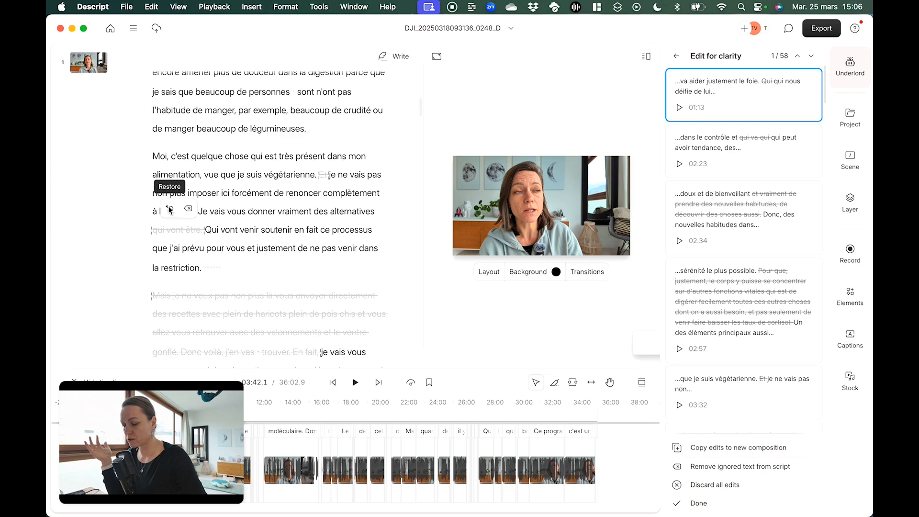
{"action": "left_click", "coordinate": [170, 210]}
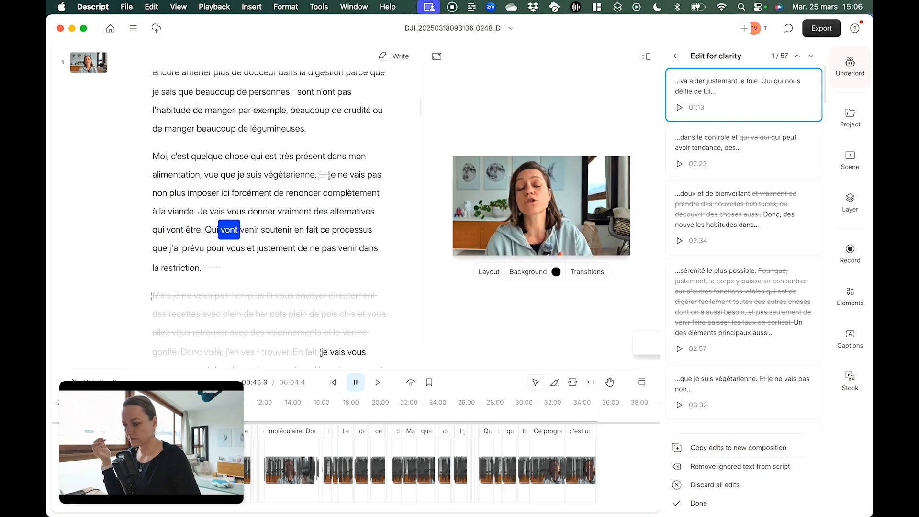
{"action": "key", "text": "space"}
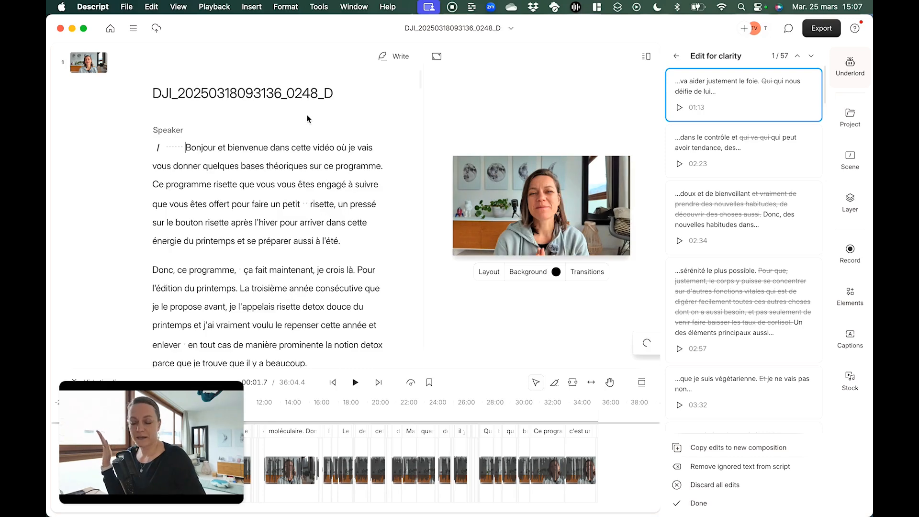
Look over the remaining Edit for clarity cuts in the list and script, and return to Underlord's tool overview
{"action": "mouse_move", "coordinate": [725, 120]}
{"action": "mouse_move", "coordinate": [779, 185]}
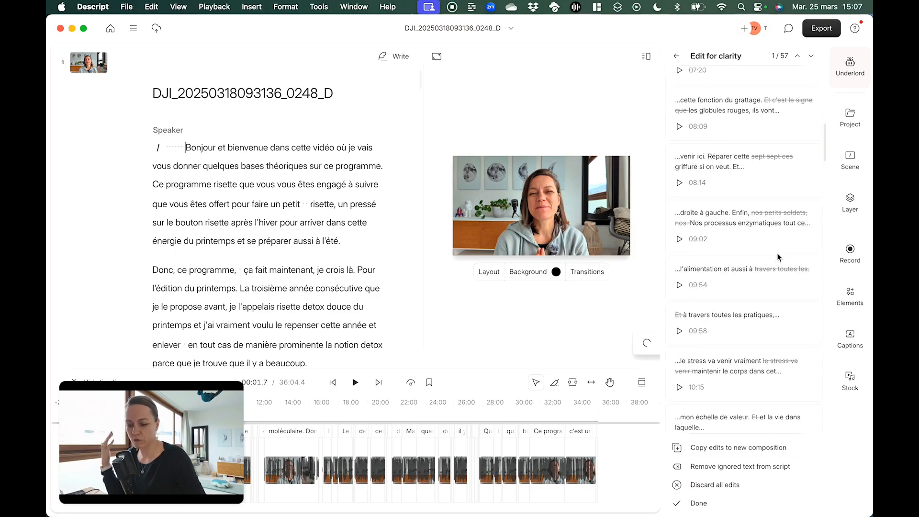
{"action": "scroll", "coordinate": [302, 235], "scroll_direction": "down", "scroll_amount": 15}
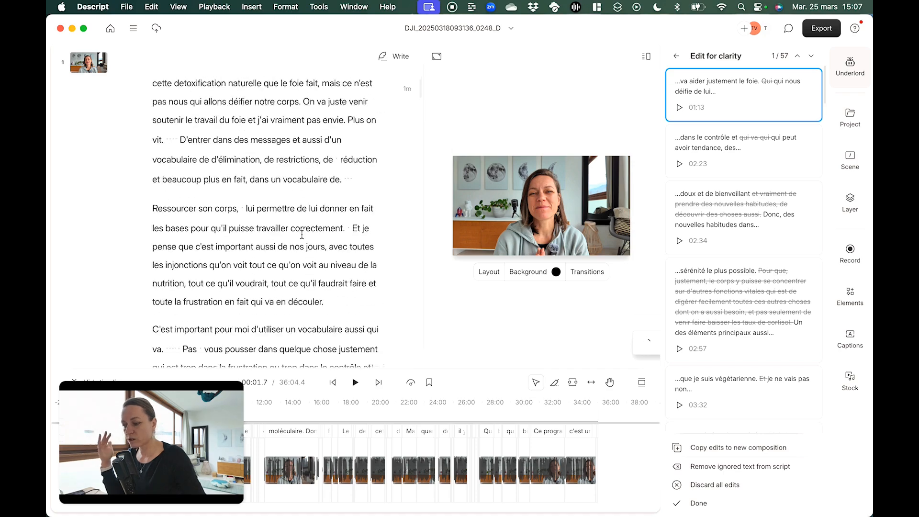
{"action": "scroll", "coordinate": [302, 235], "scroll_direction": "down", "scroll_amount": 20}
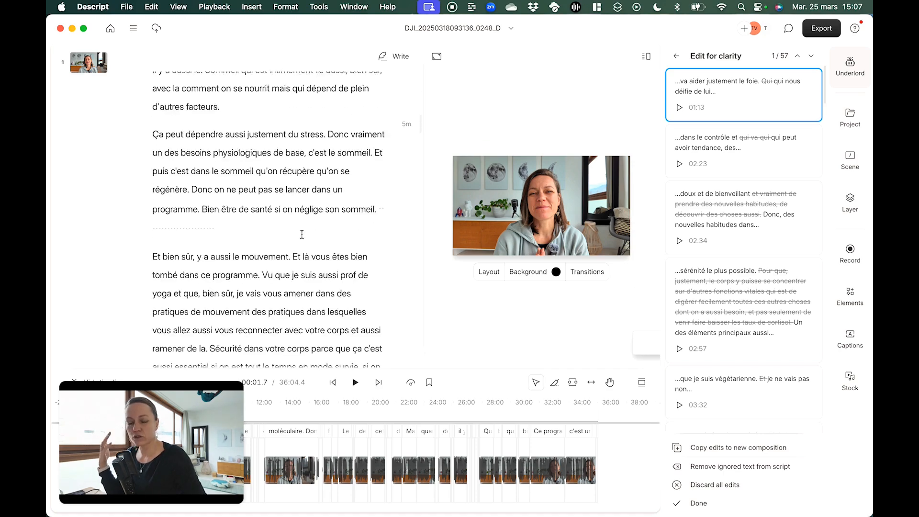
{"action": "scroll", "coordinate": [302, 234], "scroll_direction": "up", "scroll_amount": 20}
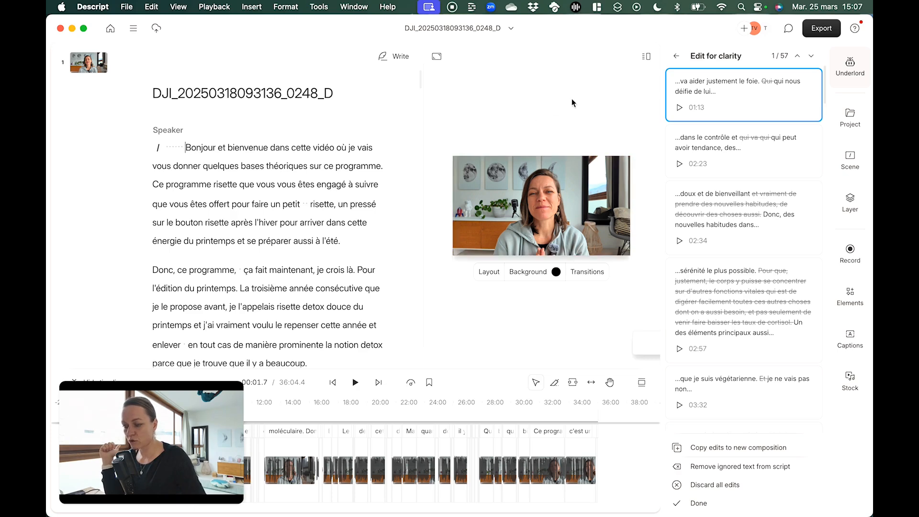
{"action": "left_click", "coordinate": [679, 58]}
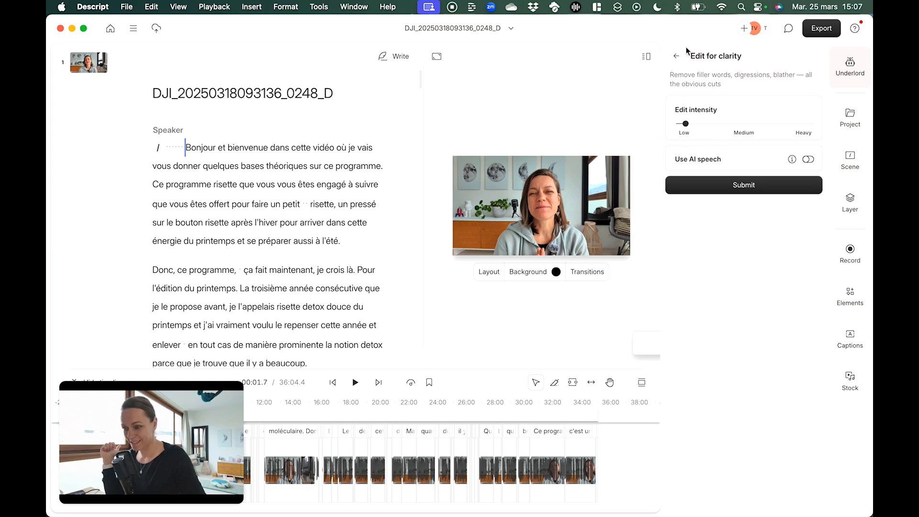
{"action": "left_click", "coordinate": [673, 57]}
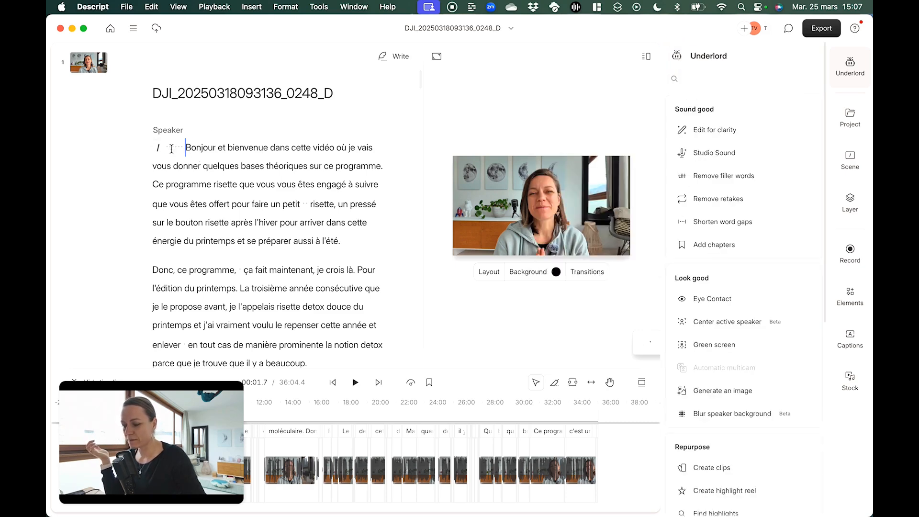
Locate the long silence after "Je veux que ce soit facile à digérer." and play the speech across it
{"action": "scroll", "coordinate": [276, 228], "scroll_direction": "down", "scroll_amount": 10}
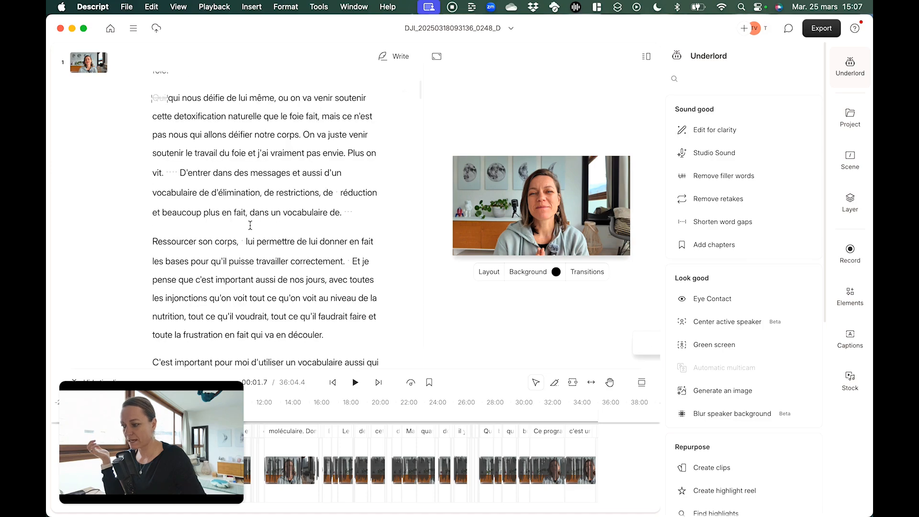
{"action": "scroll", "coordinate": [283, 193], "scroll_direction": "up", "scroll_amount": 15}
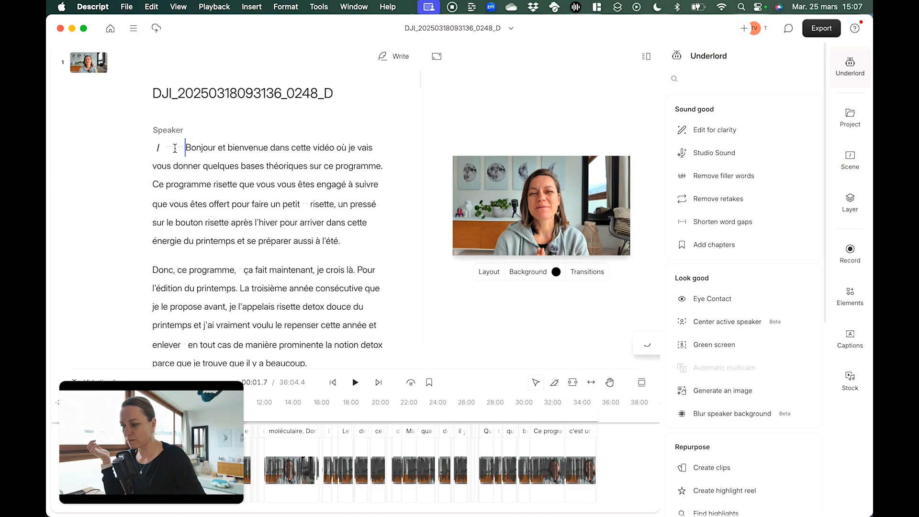
{"action": "scroll", "coordinate": [321, 245], "scroll_direction": "down", "scroll_amount": 12}
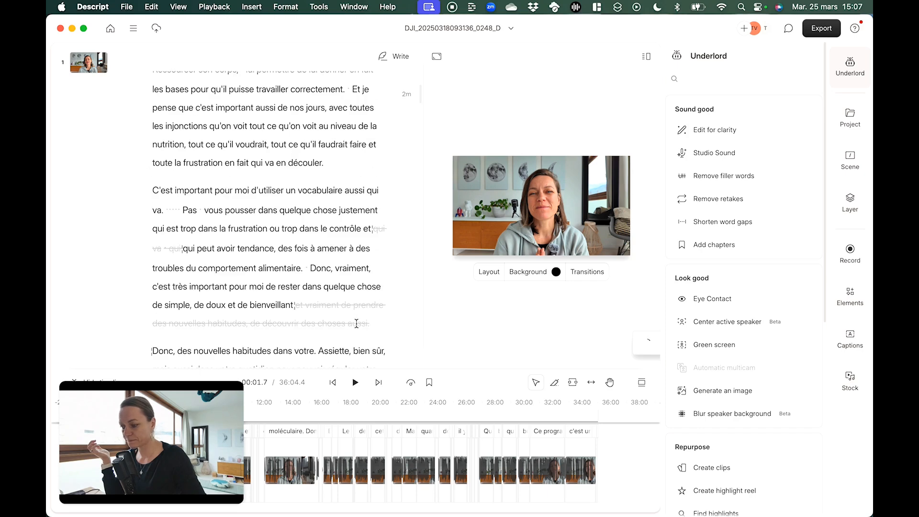
{"action": "scroll", "coordinate": [356, 324], "scroll_direction": "down", "scroll_amount": 10}
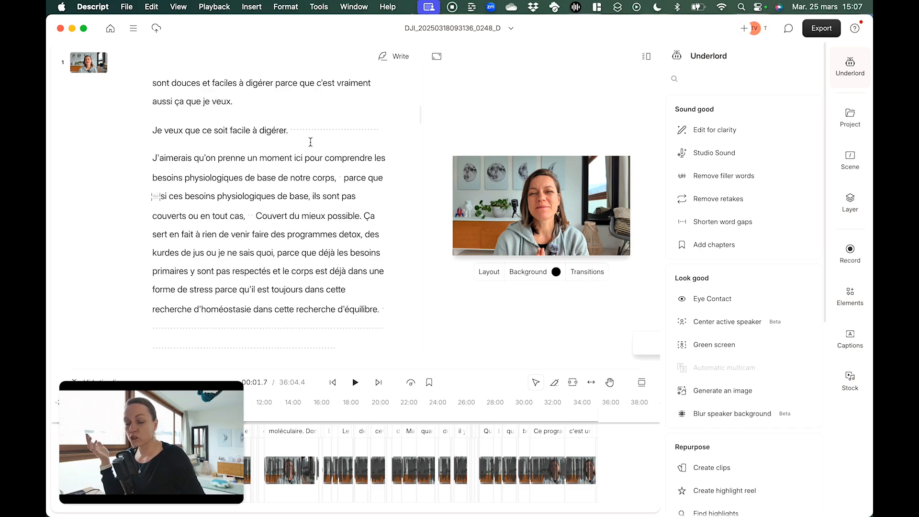
{"action": "left_click_drag", "start_coordinate": [379, 128], "coordinate": [299, 129]}
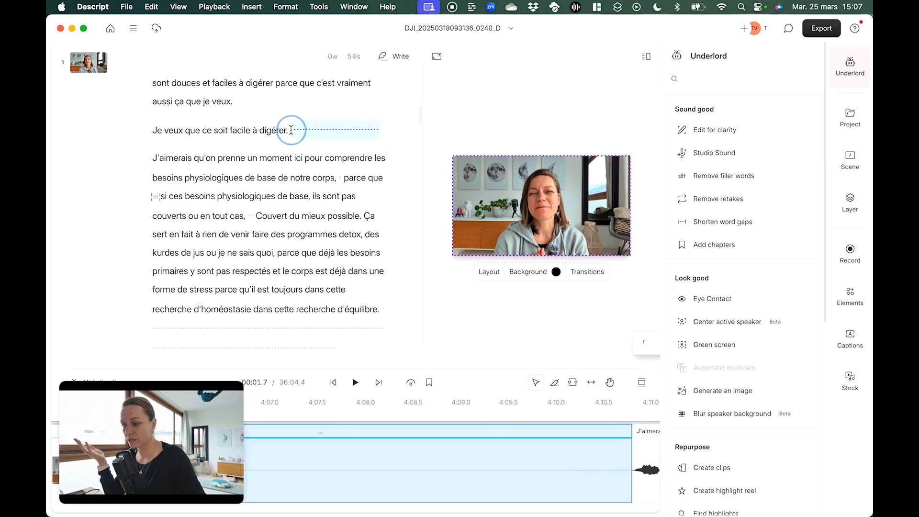
{"action": "left_click", "coordinate": [243, 178]}
{"action": "left_click", "coordinate": [252, 130]}
{"action": "key", "text": "space"}
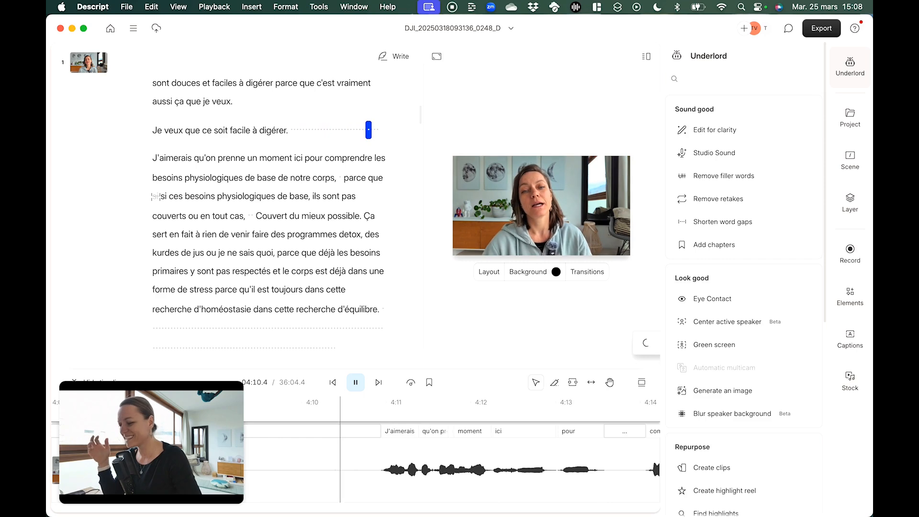
{"action": "key", "text": "space"}
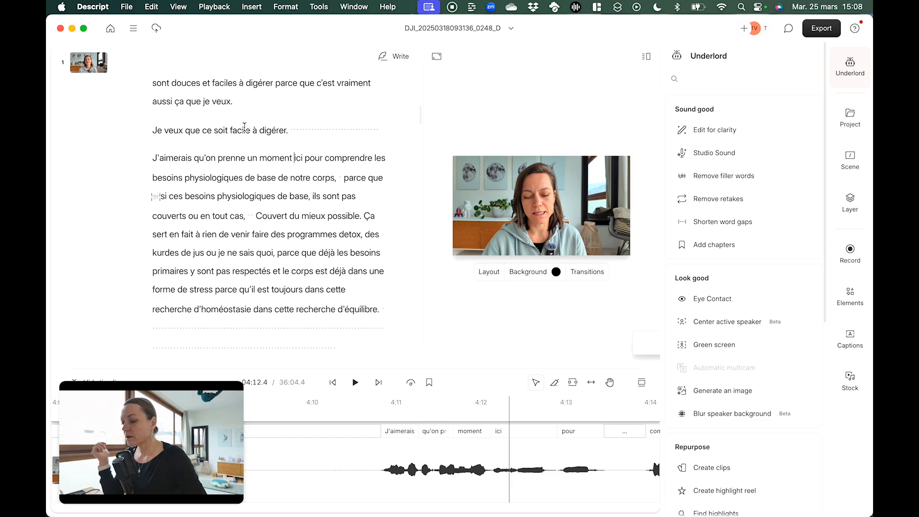
Try deleting the silence after "Je veux que ce soit facile à digérer.", play the join and undo the deletion
{"action": "left_click", "coordinate": [380, 130]}
{"action": "left_click_drag", "start_coordinate": [381, 130], "coordinate": [290, 130]}
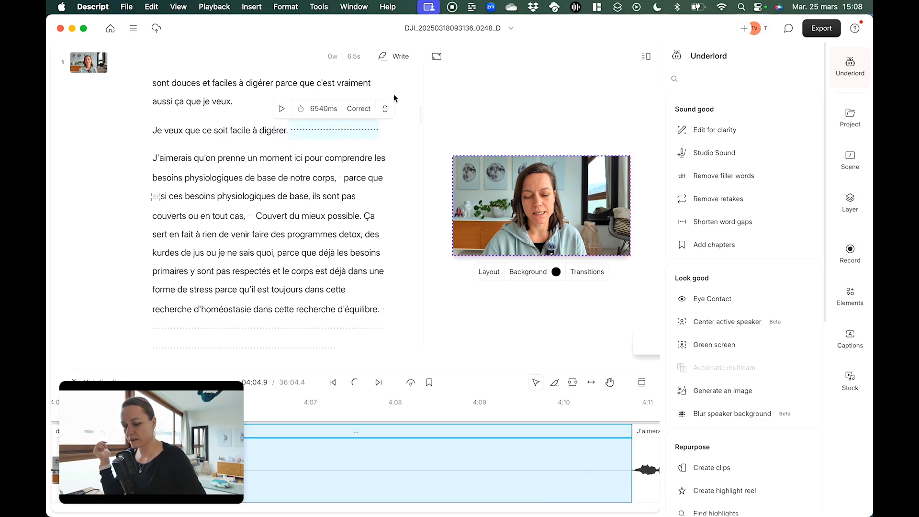
{"action": "key", "text": "BackSpace"}
{"action": "key", "text": "space"}
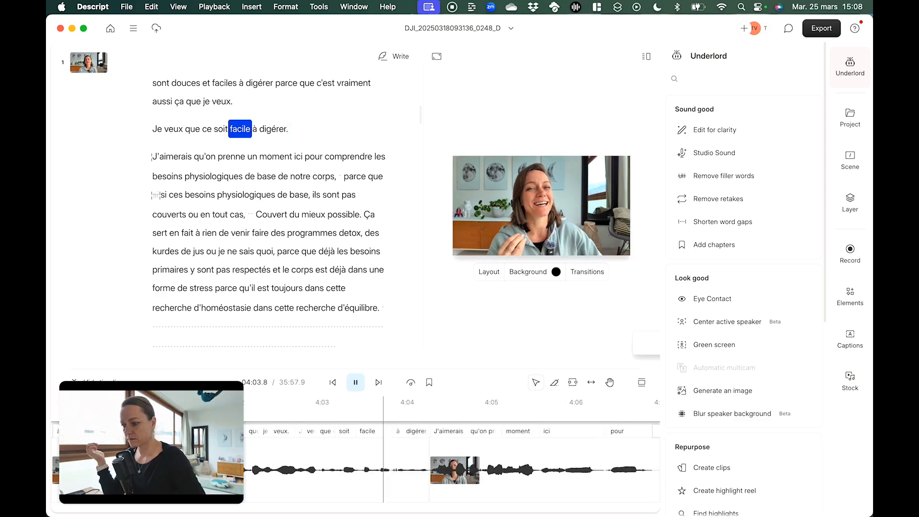
{"action": "key", "text": "space"}
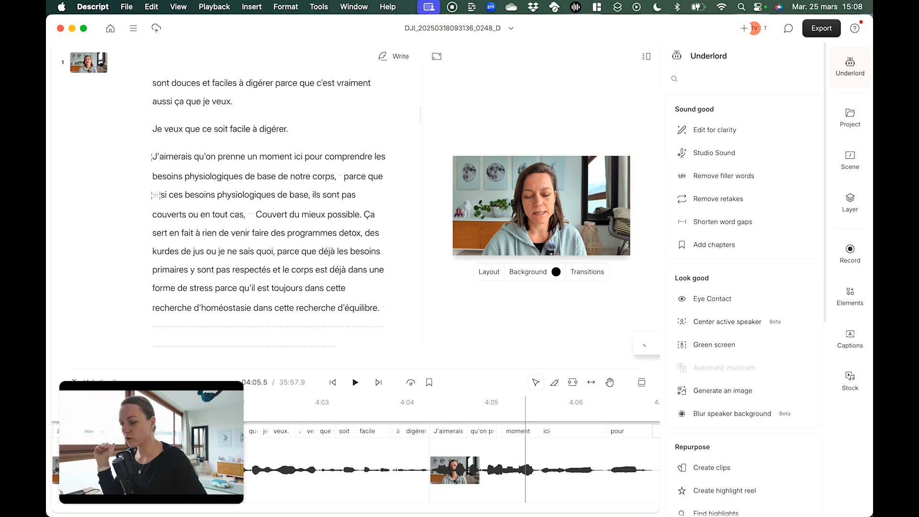
{"action": "key", "text": "super+z"}
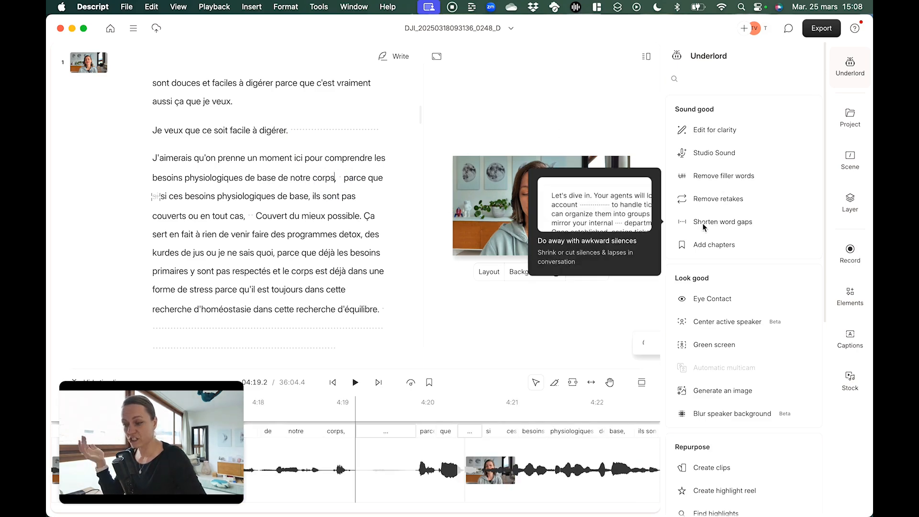
Shorten all word gaps longer than 1 s to 1 second across the whole script
{"action": "key", "text": "super+a"}
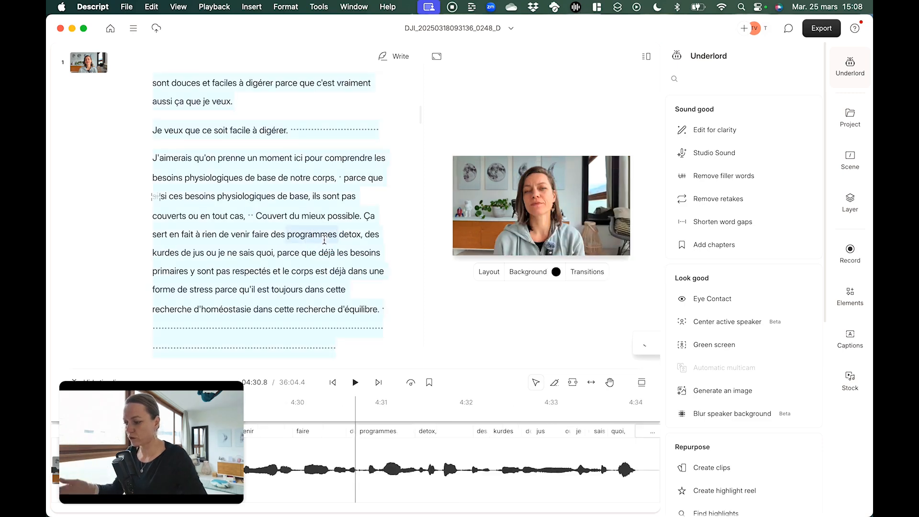
{"action": "left_click", "coordinate": [728, 223]}
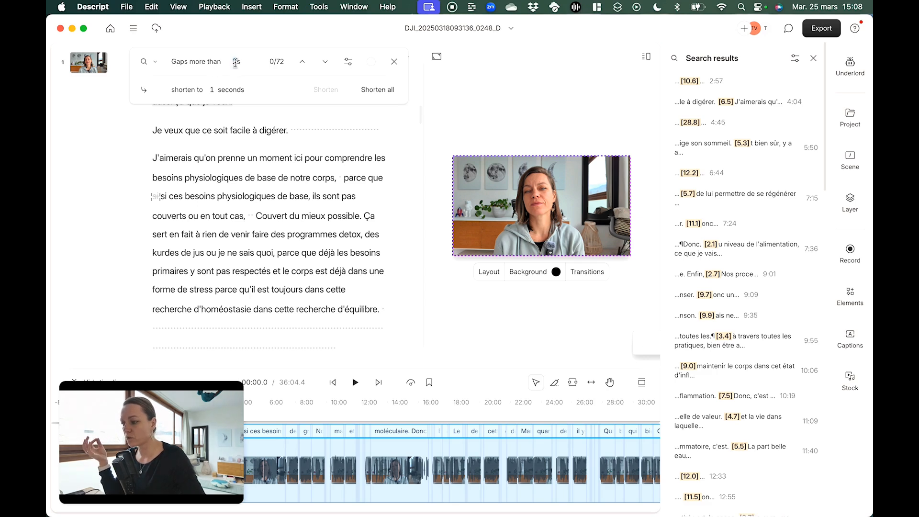
{"action": "type", "text": "1"}
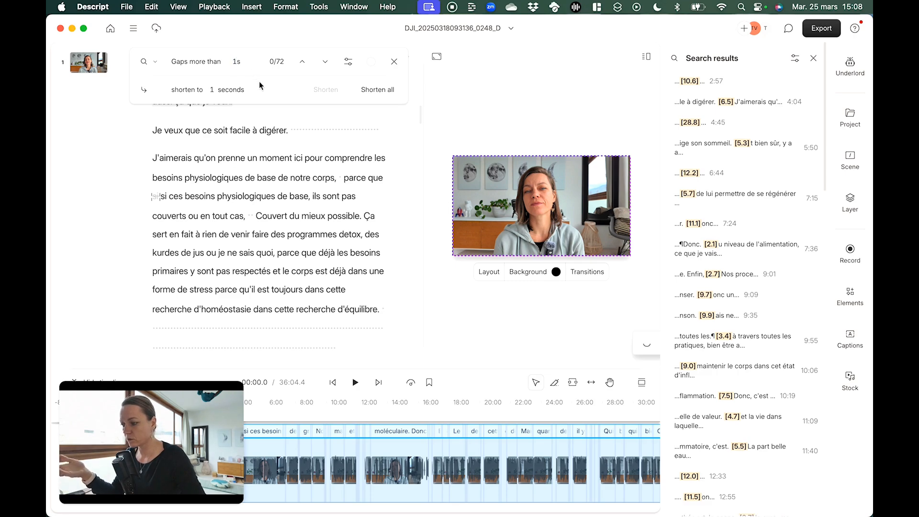
{"action": "left_click", "coordinate": [378, 90]}
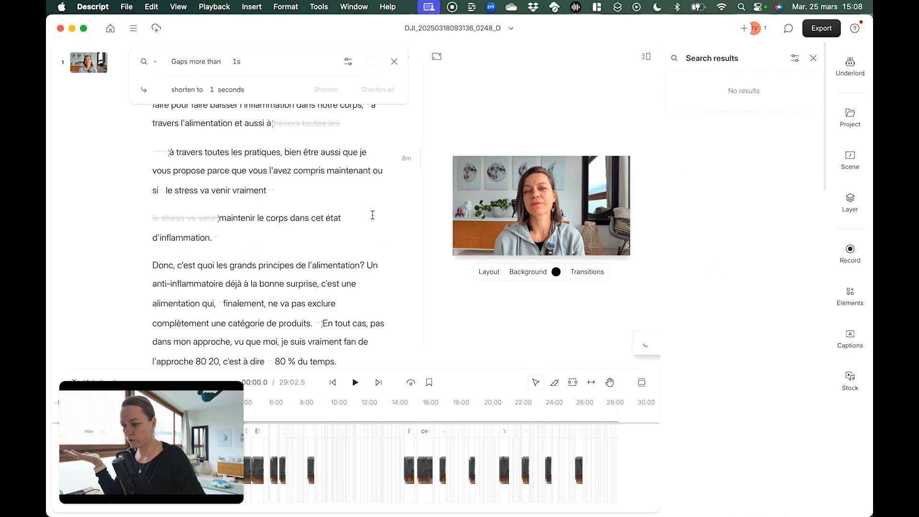
Play the shortened speech in the middle of the script and in the opening paragraph to check the gaps
{"action": "left_click", "coordinate": [207, 262]}
{"action": "key", "text": "space"}
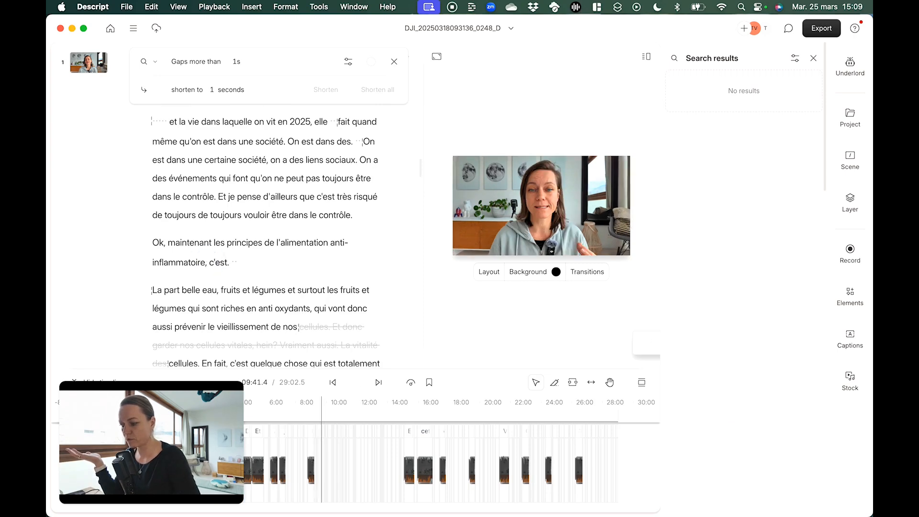
{"action": "left_click", "coordinate": [201, 256]}
{"action": "scroll", "coordinate": [201, 256], "scroll_direction": "up", "scroll_amount": 3}
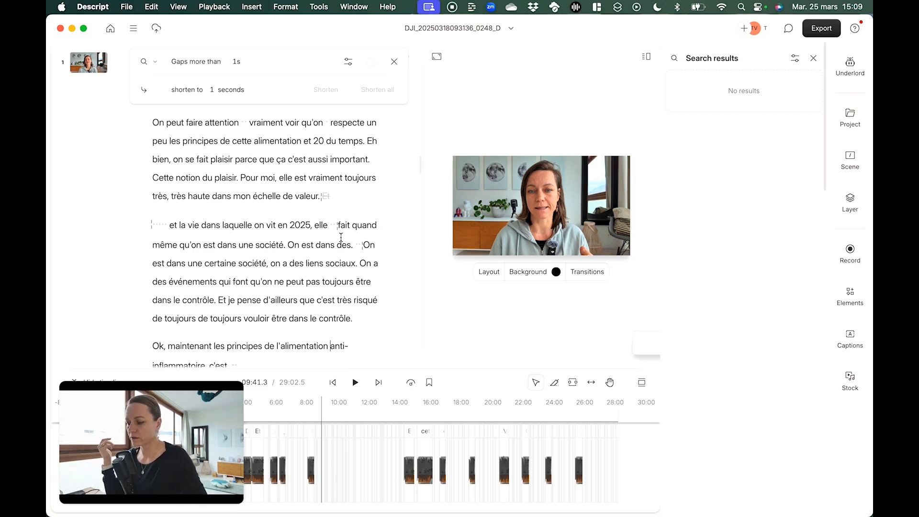
{"action": "left_click", "coordinate": [346, 162]}
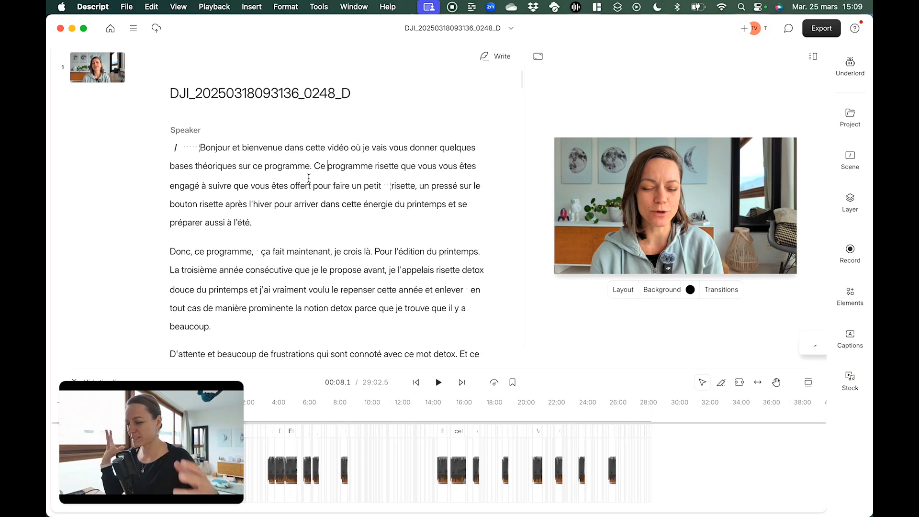
{"action": "left_click", "coordinate": [336, 178]}
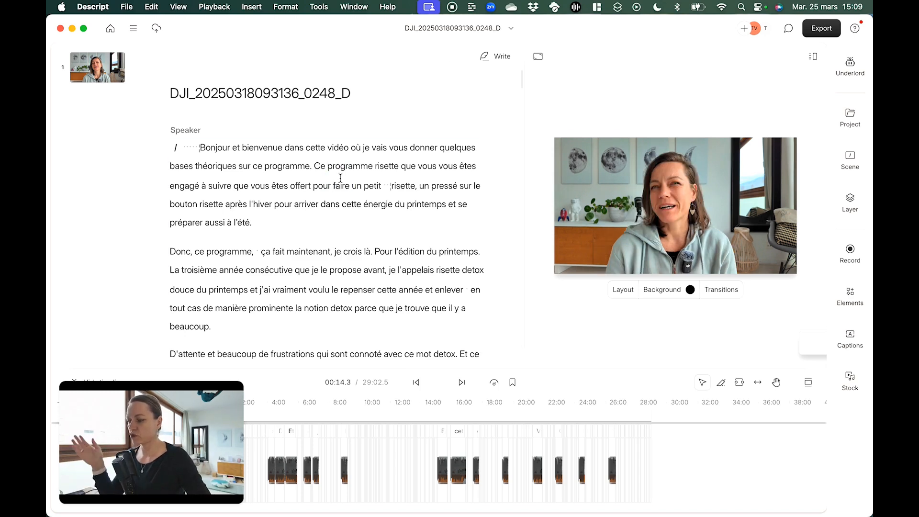
Select the entire script and apply Underlord's Studio Sound to it
{"action": "key", "text": "super+a"}
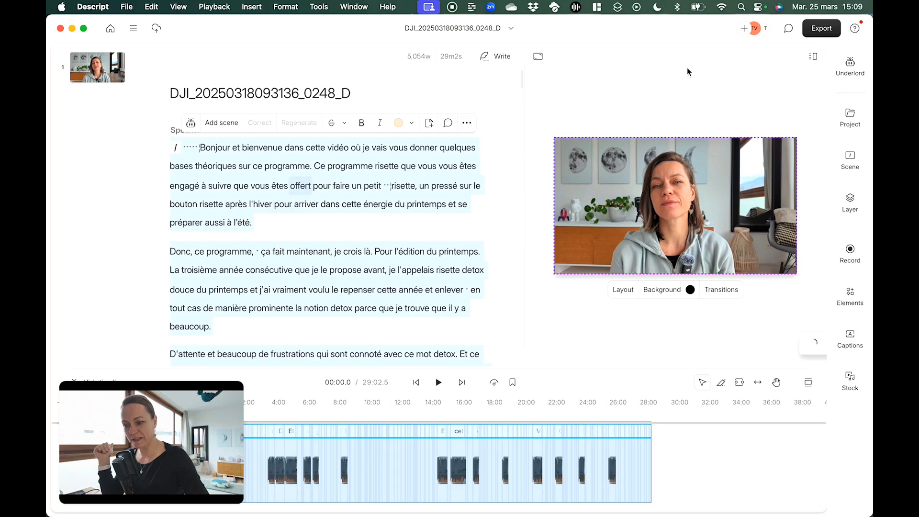
{"action": "left_click", "coordinate": [851, 66]}
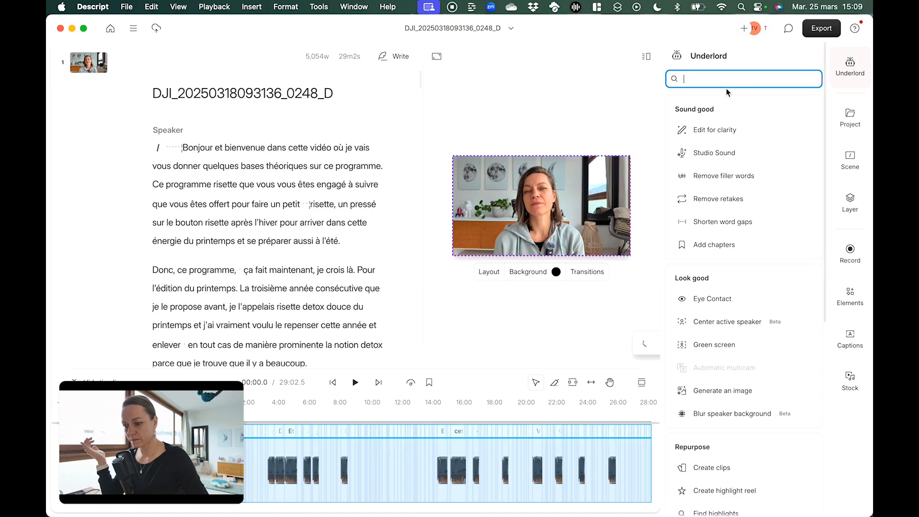
{"action": "left_click", "coordinate": [720, 154]}
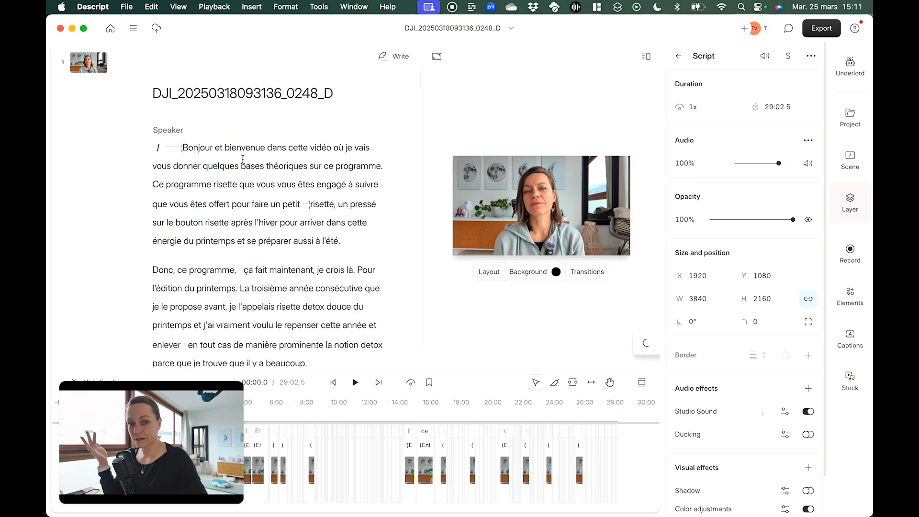
Set the preview playback speed to 1.5x
{"action": "scroll", "coordinate": [287, 192], "scroll_direction": "down", "scroll_amount": 15}
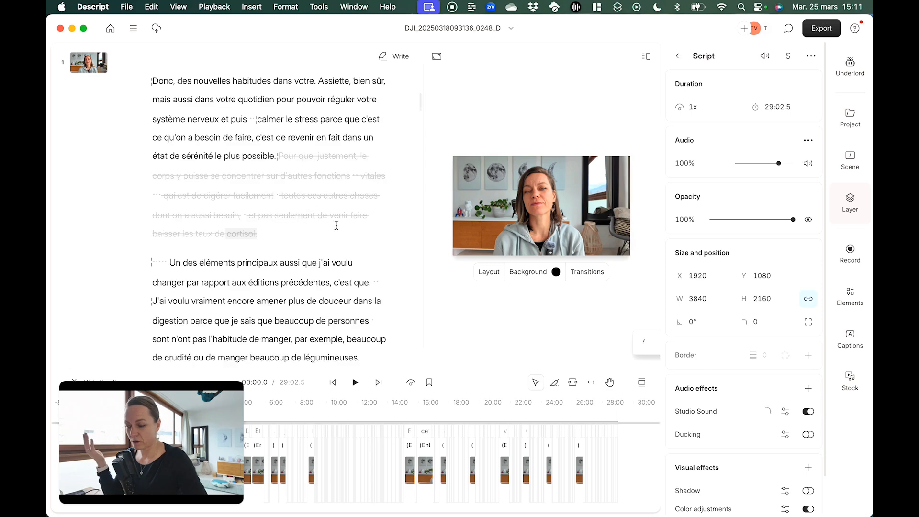
{"action": "scroll", "coordinate": [336, 225], "scroll_direction": "up", "scroll_amount": 5}
{"action": "scroll", "coordinate": [337, 225], "scroll_direction": "up", "scroll_amount": 10}
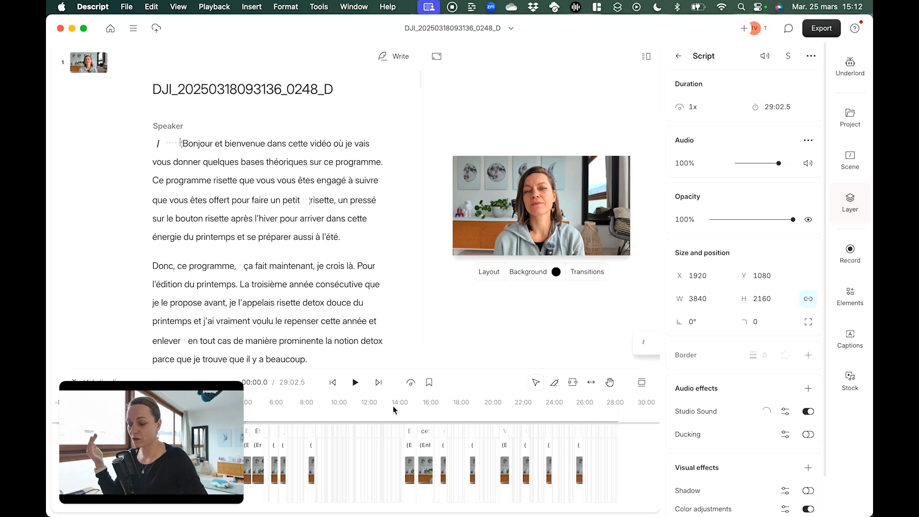
{"action": "left_click", "coordinate": [409, 385]}
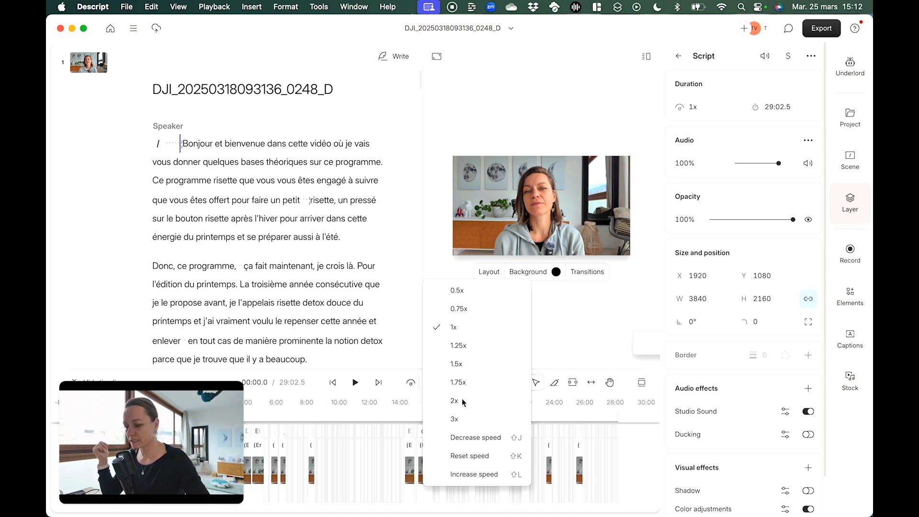
{"action": "left_click", "coordinate": [456, 365]}
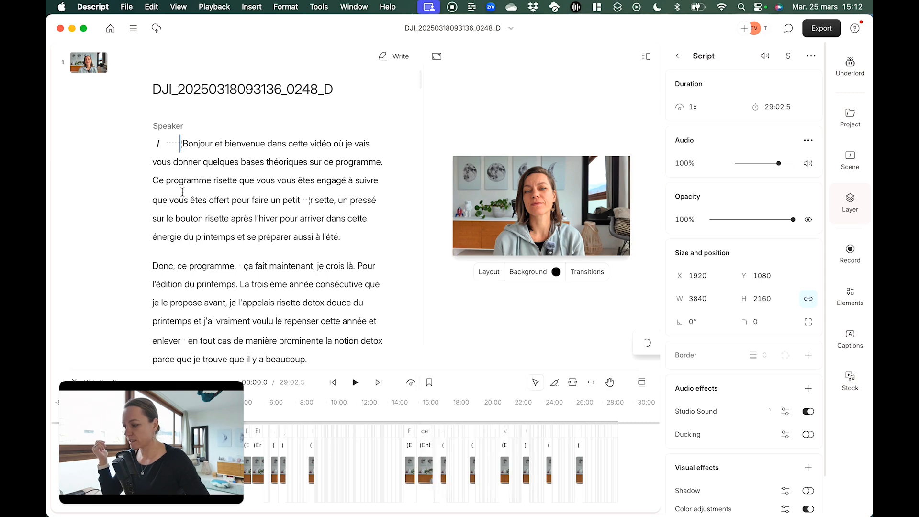
Play the opening of the script and delete the silence before "Bonjour"
{"action": "left_click", "coordinate": [167, 142]}
{"action": "key", "text": "space"}
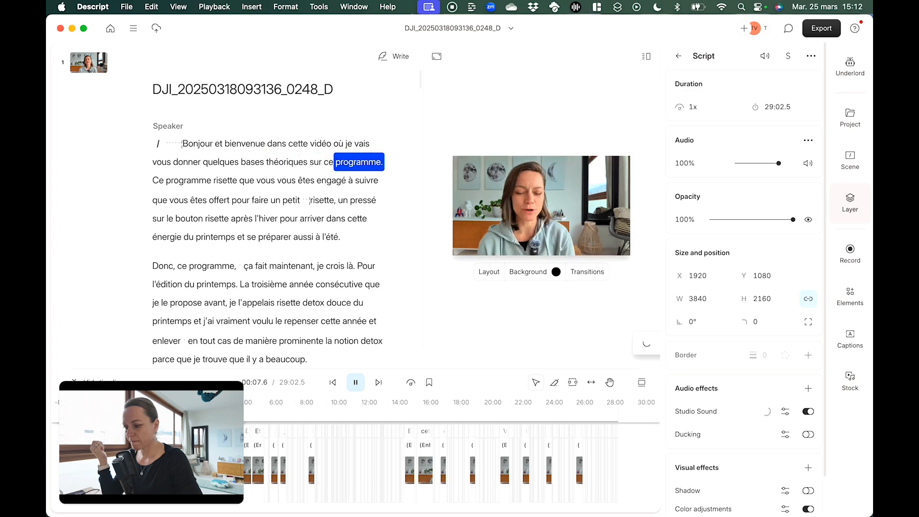
{"action": "key", "text": "space"}
{"action": "left_click", "coordinate": [168, 143]}
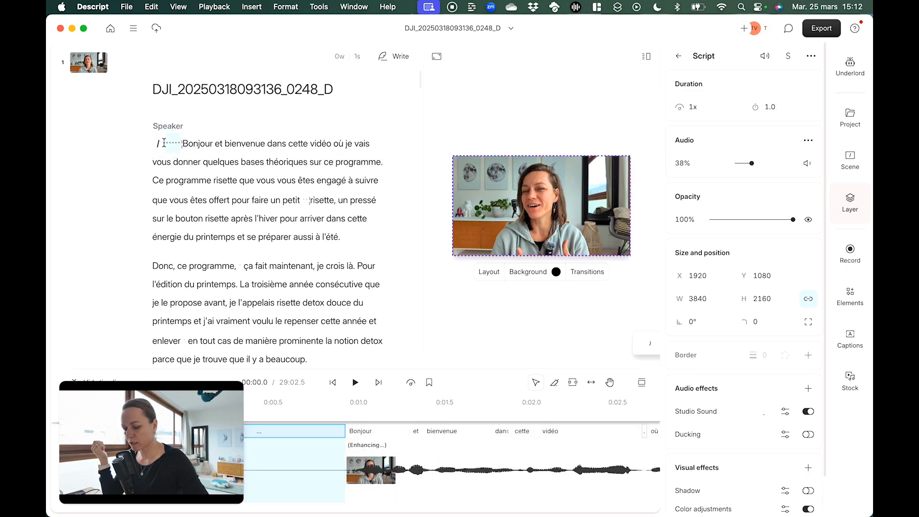
{"action": "key", "text": "BackSpace"}
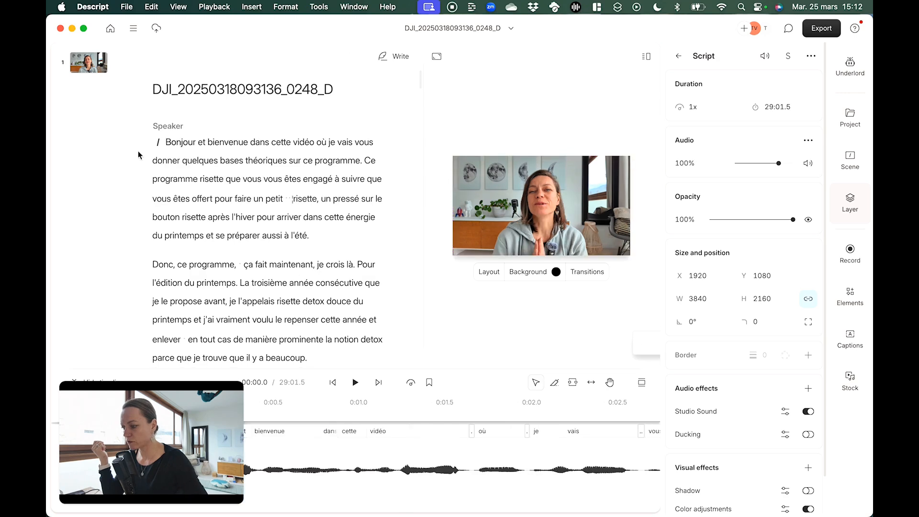
Play the speech from "Bonjour" past the cut between "un petit" and "risette" to check the opening
{"action": "left_click", "coordinate": [165, 141]}
{"action": "key", "text": "space"}
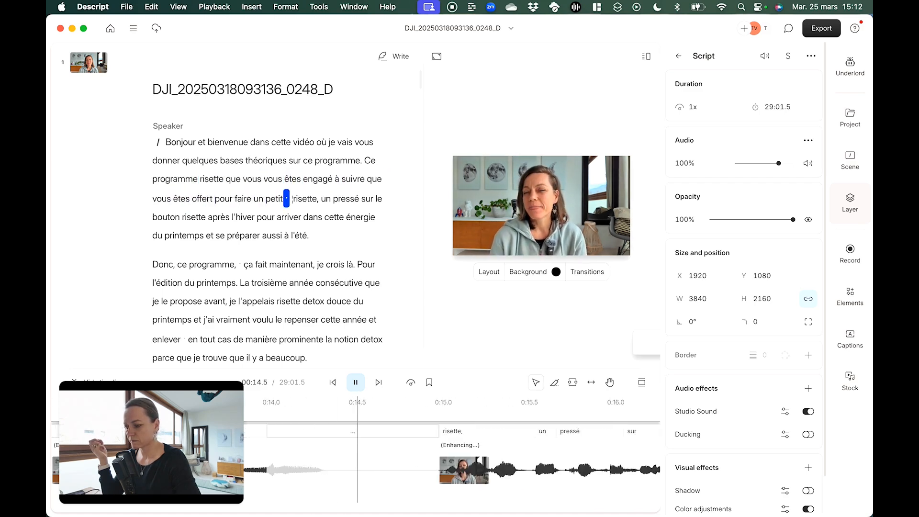
{"action": "key", "text": "space"}
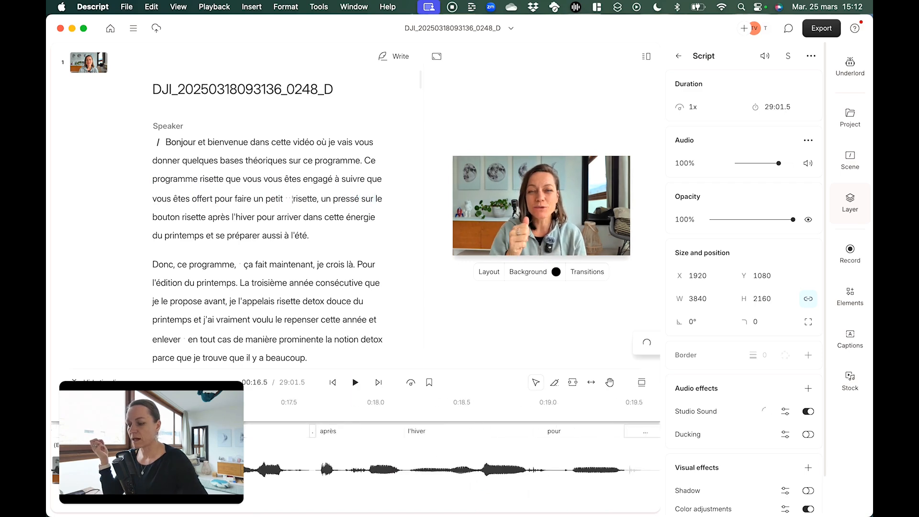
{"action": "mouse_move", "coordinate": [286, 198]}
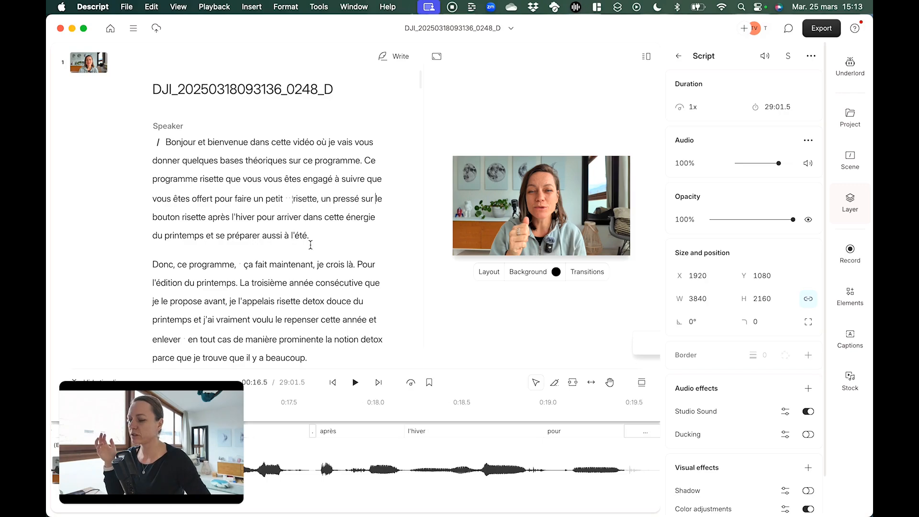
Look over the playback speed options and the ignored passages and gaps throughout the script
{"action": "scroll", "coordinate": [311, 245], "scroll_direction": "down", "scroll_amount": 5}
{"action": "scroll", "coordinate": [311, 245], "scroll_direction": "down", "scroll_amount": 6}
{"action": "scroll", "coordinate": [311, 245], "scroll_direction": "up", "scroll_amount": 7}
{"action": "scroll", "coordinate": [311, 245], "scroll_direction": "up", "scroll_amount": 3}
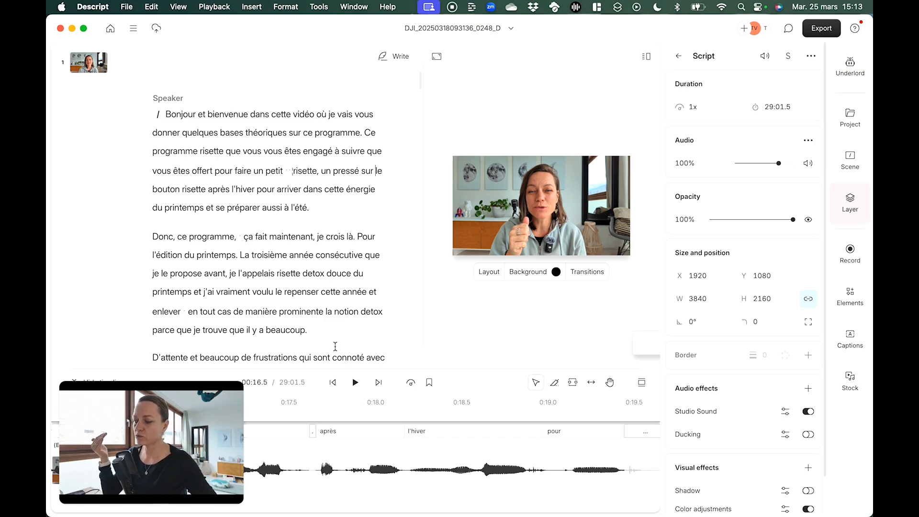
{"action": "left_click", "coordinate": [411, 383]}
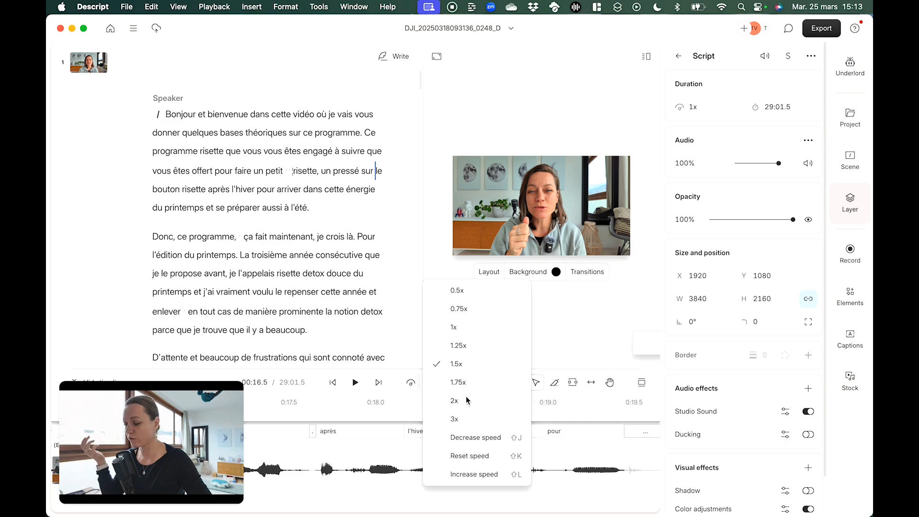
{"action": "left_click", "coordinate": [353, 294]}
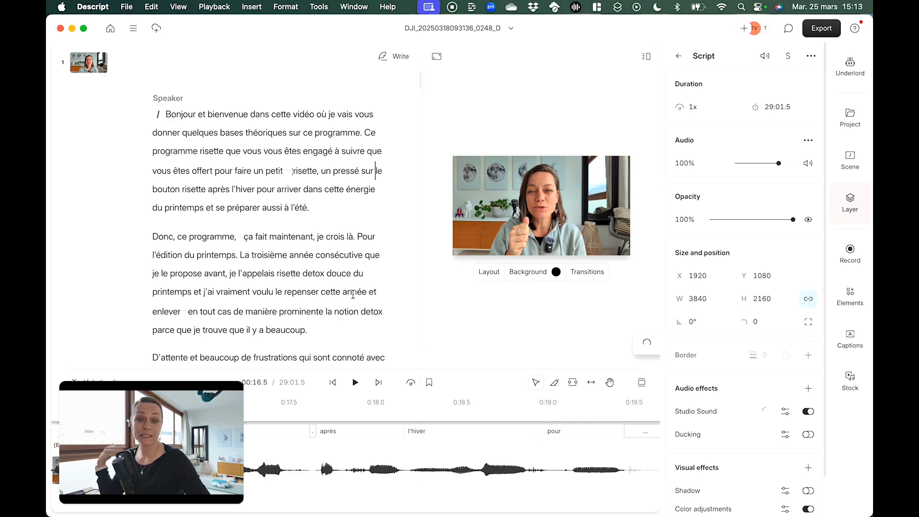
{"action": "scroll", "coordinate": [353, 295], "scroll_direction": "down", "scroll_amount": 15}
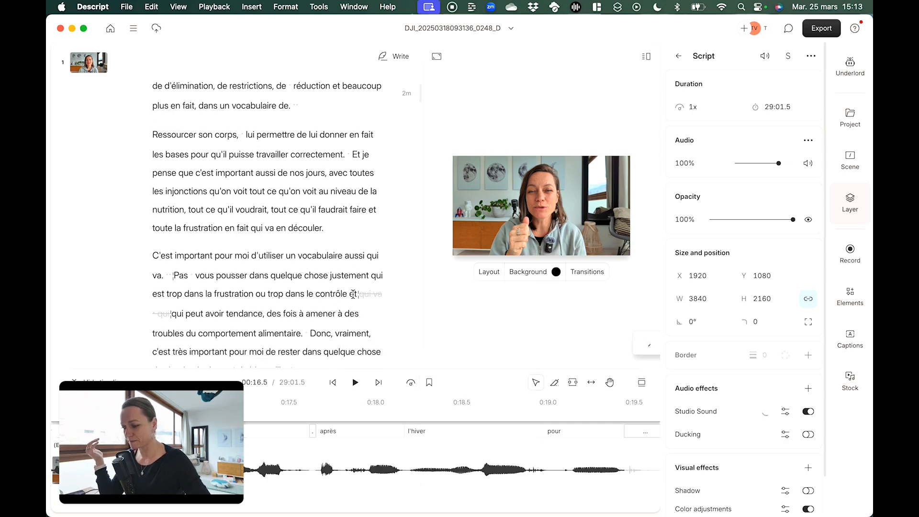
{"action": "scroll", "coordinate": [353, 295], "scroll_direction": "down", "scroll_amount": 3}
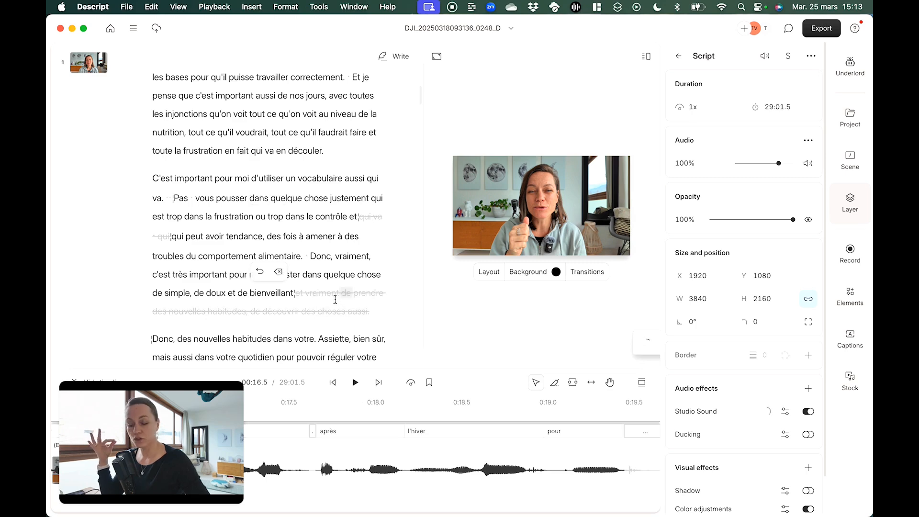
{"action": "scroll", "coordinate": [339, 301], "scroll_direction": "down", "scroll_amount": 10}
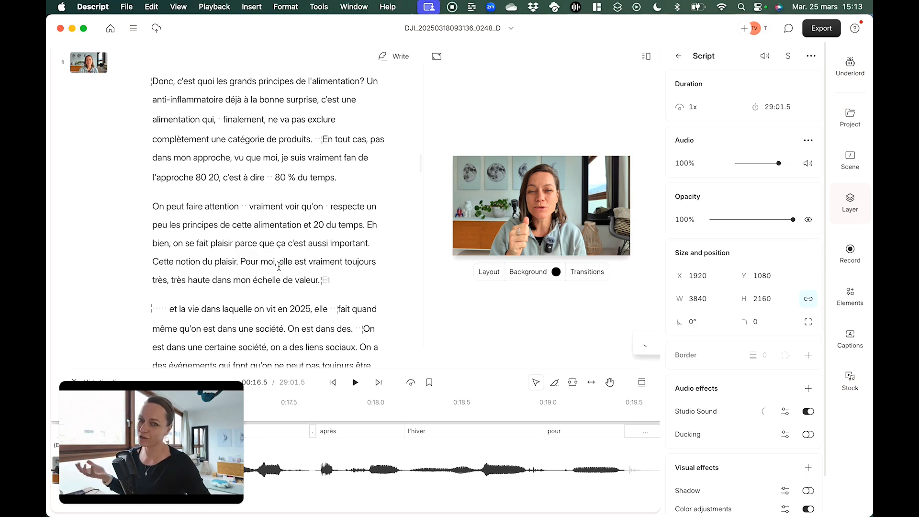
{"action": "scroll", "coordinate": [279, 267], "scroll_direction": "up", "scroll_amount": 10}
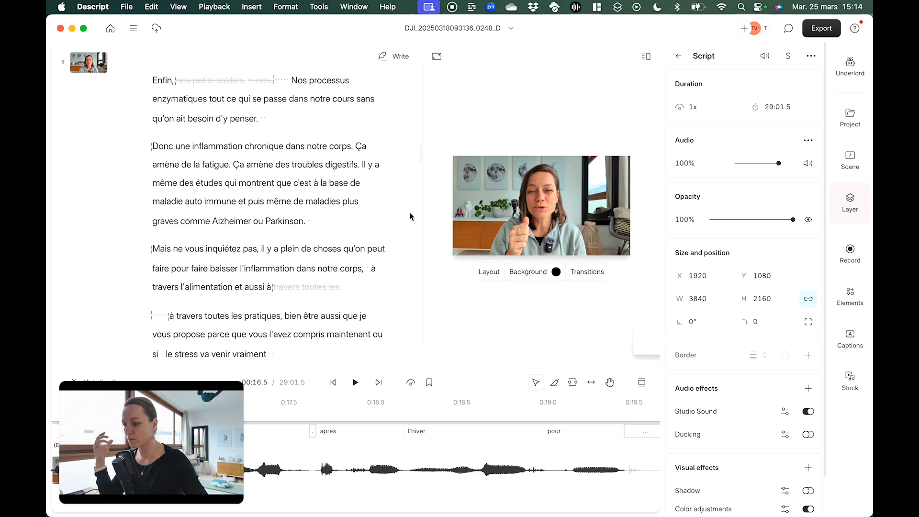
Select the words "troubles digestifs." in the chronic inflammation paragraph and insert a text layer over them with Underlord
{"action": "left_click", "coordinate": [291, 164]}
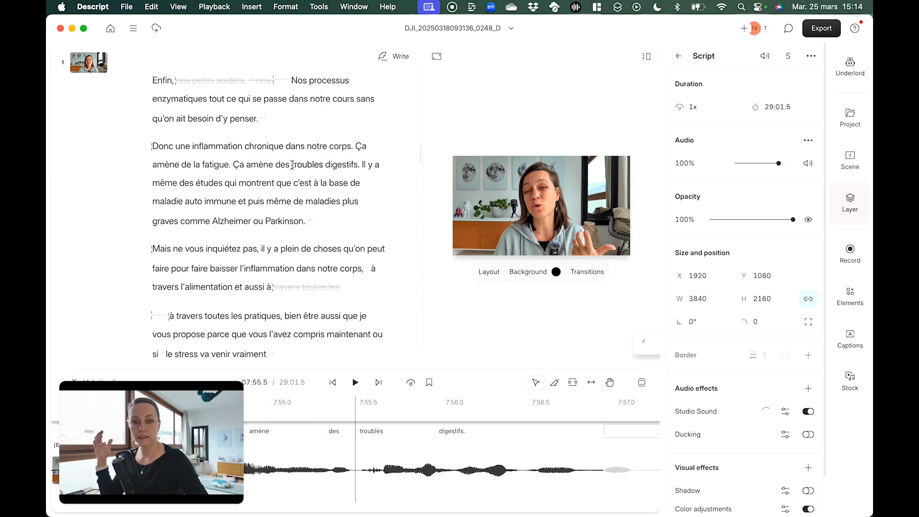
{"action": "left_click_drag", "start_coordinate": [292, 165], "coordinate": [358, 165]}
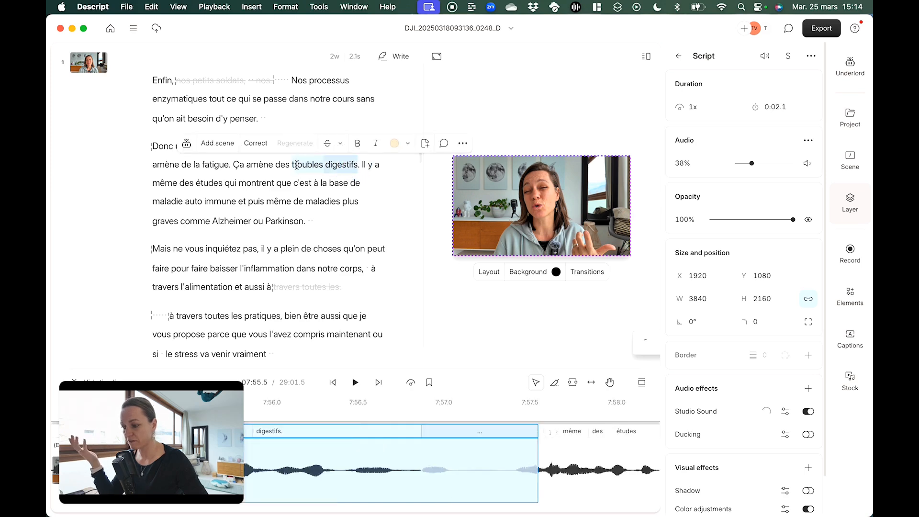
{"action": "left_click", "coordinate": [186, 143]}
{"action": "type", "text": "text"}
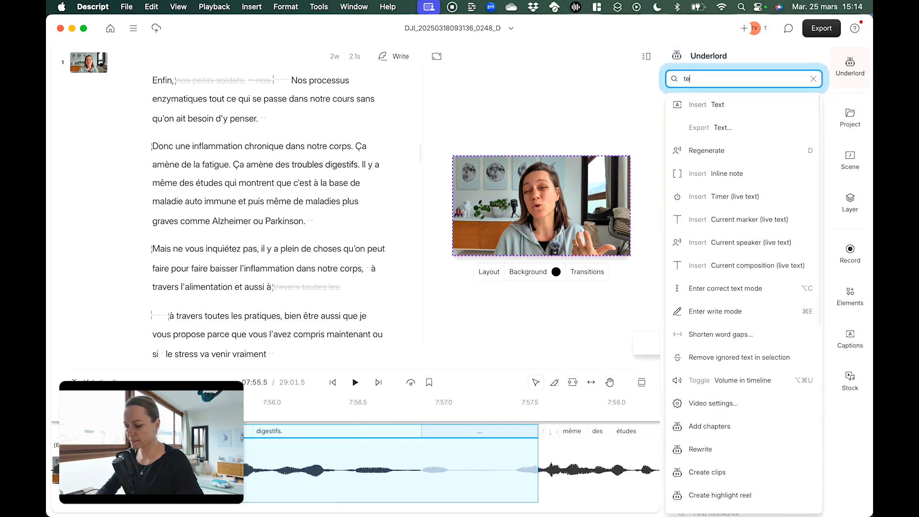
{"action": "left_click", "coordinate": [704, 107]}
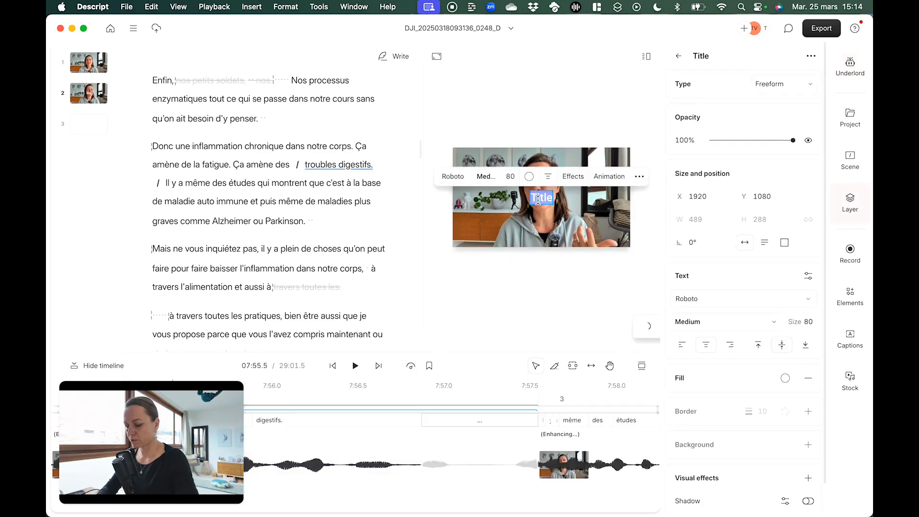
Set the new text layer to read "Troubles digestifs" and place it lower in the video frame
{"action": "type", "text": "Troub"}
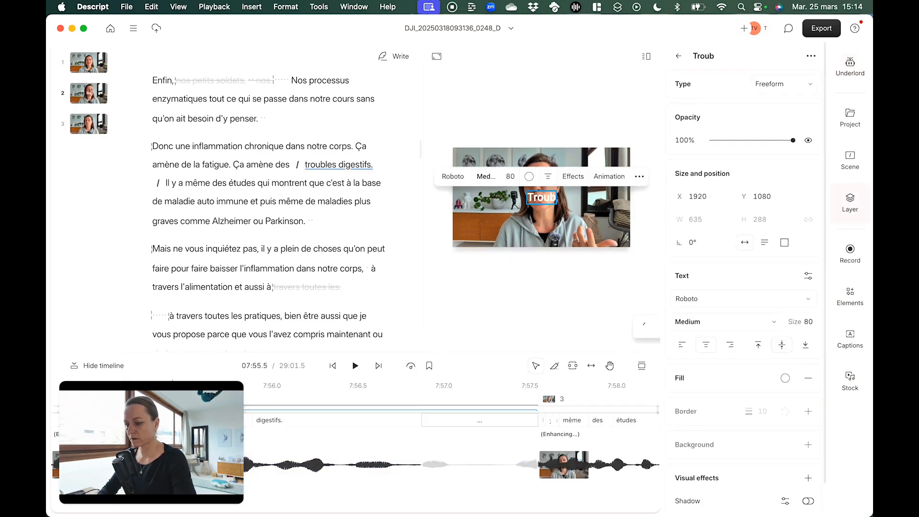
{"action": "type", "text": "les digewt"}
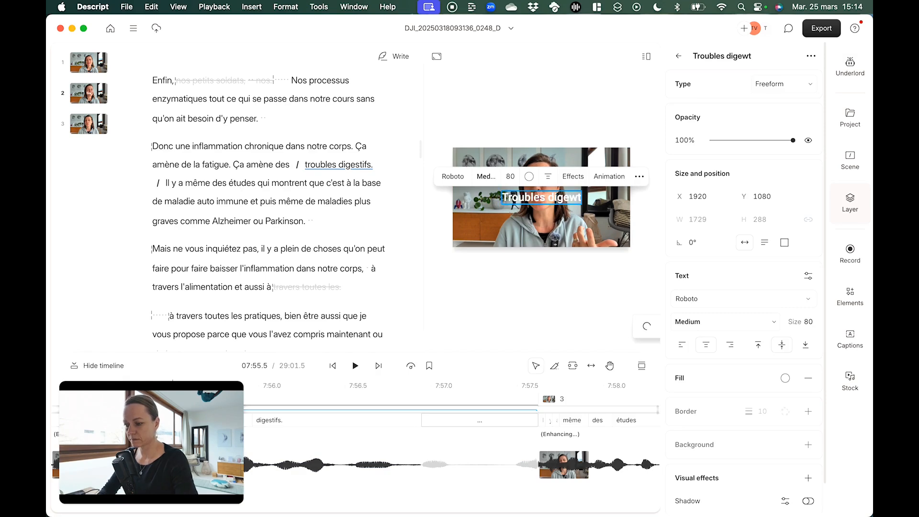
{"action": "key", "text": "BackSpace"}
{"action": "key", "text": "BackSpace"}
{"action": "type", "text": "stifs"}
{"action": "key", "text": "Escape"}
{"action": "left_click", "coordinate": [547, 287]}
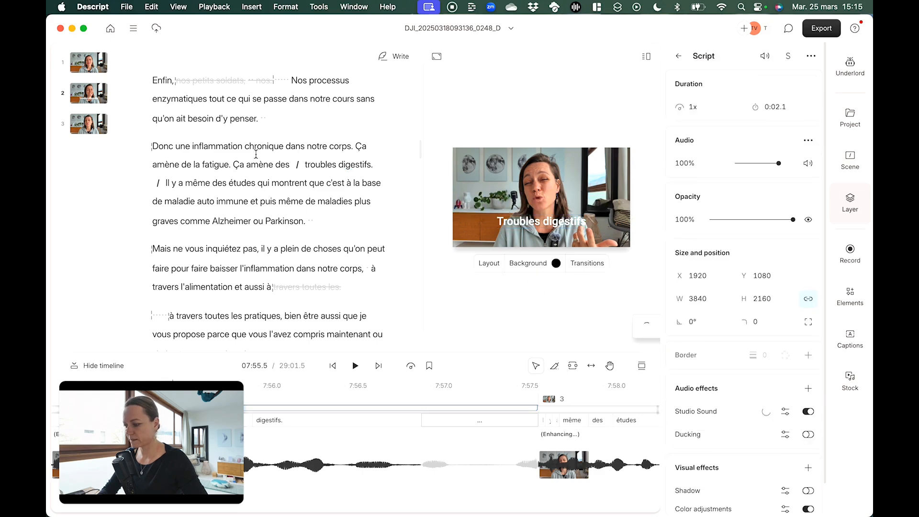
Play the passage from "troubles digestifs" into the following sentence to check how long the text layer stays on screen
{"action": "key", "text": "space"}
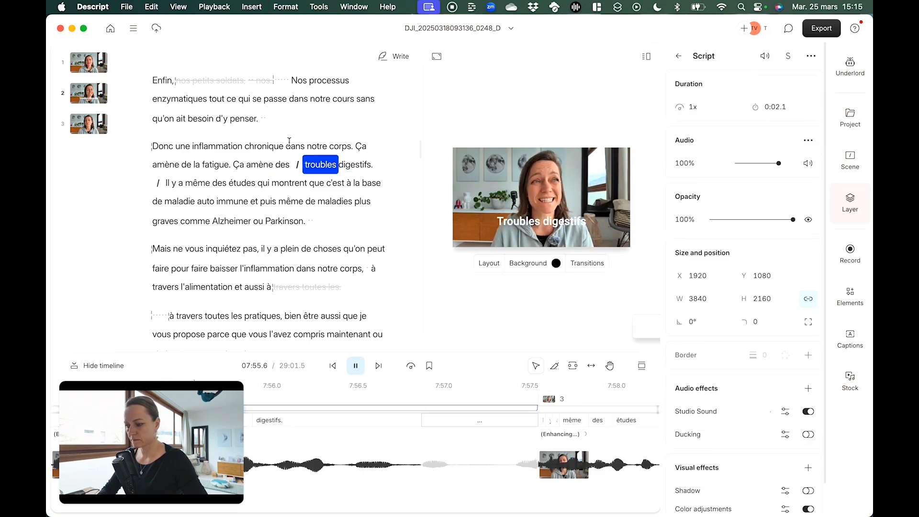
{"action": "key", "text": "space"}
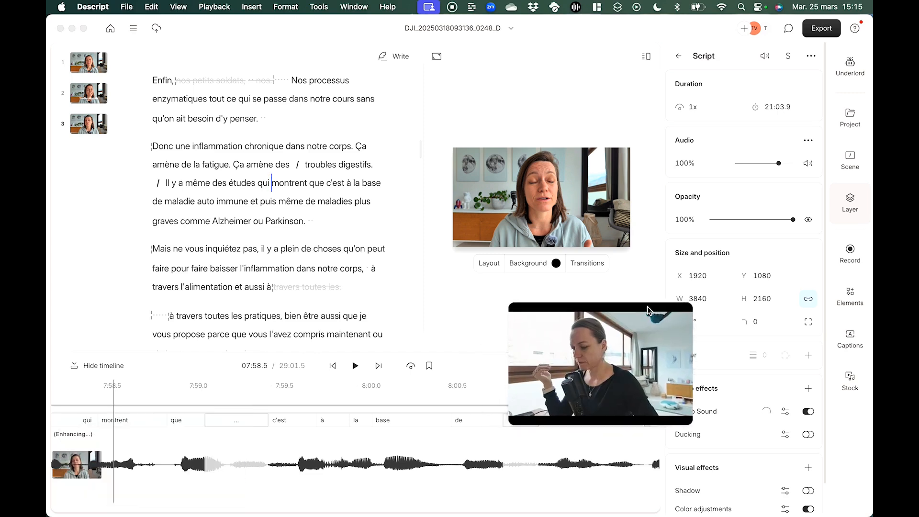
{"action": "scroll", "coordinate": [227, 448], "scroll_direction": "left", "scroll_amount": 3}
{"action": "scroll", "coordinate": [227, 448], "scroll_direction": "left", "scroll_amount": 5}
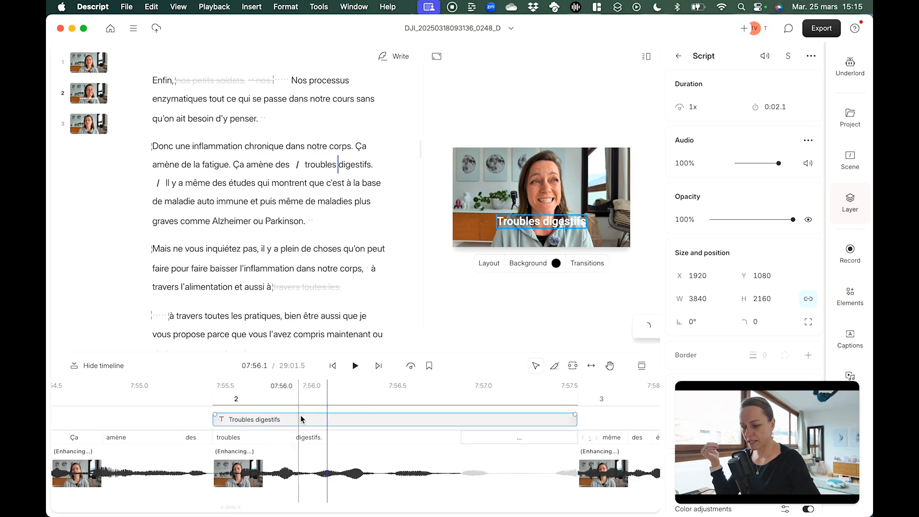
Extend the end of the "Troubles digestifs" text layer into scene 3 to about 7:57.9 and play it back
{"action": "left_click", "coordinate": [537, 421]}
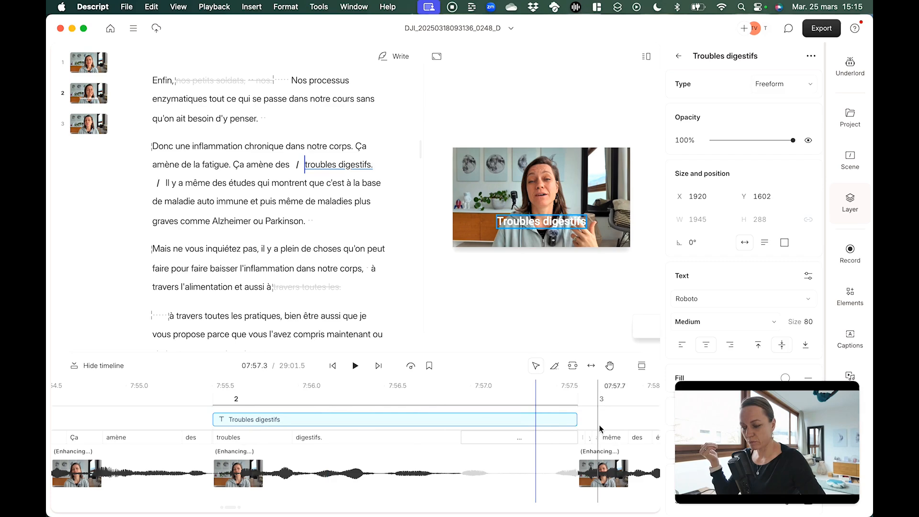
{"action": "left_click_drag", "start_coordinate": [578, 418], "coordinate": [636, 420]}
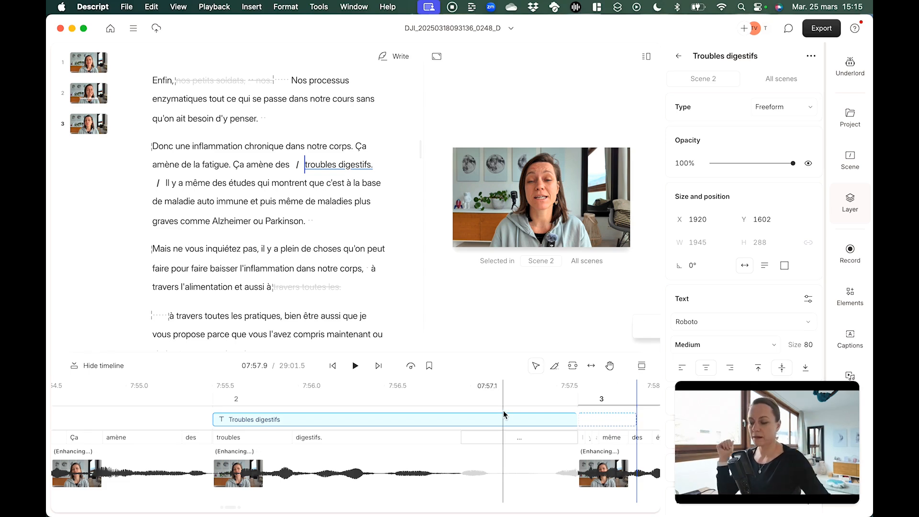
{"action": "left_click", "coordinate": [291, 415]}
{"action": "key", "text": "space"}
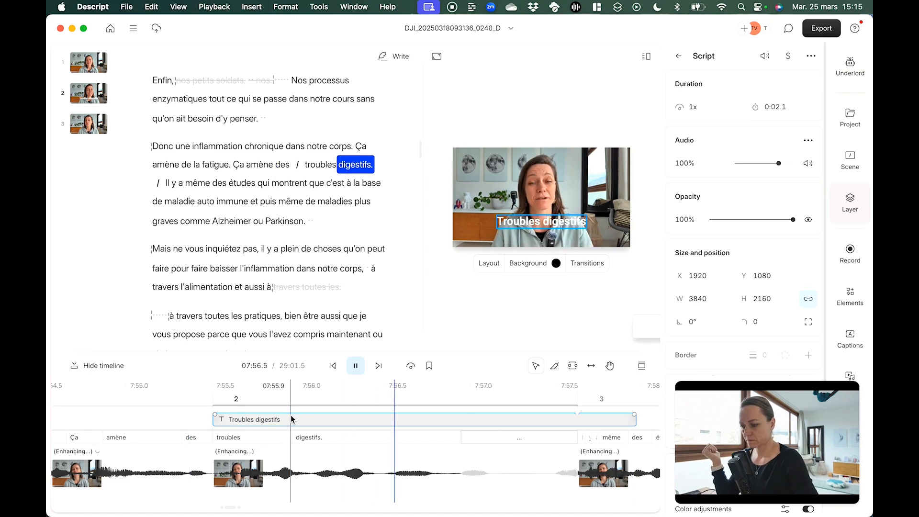
{"action": "key", "text": "space"}
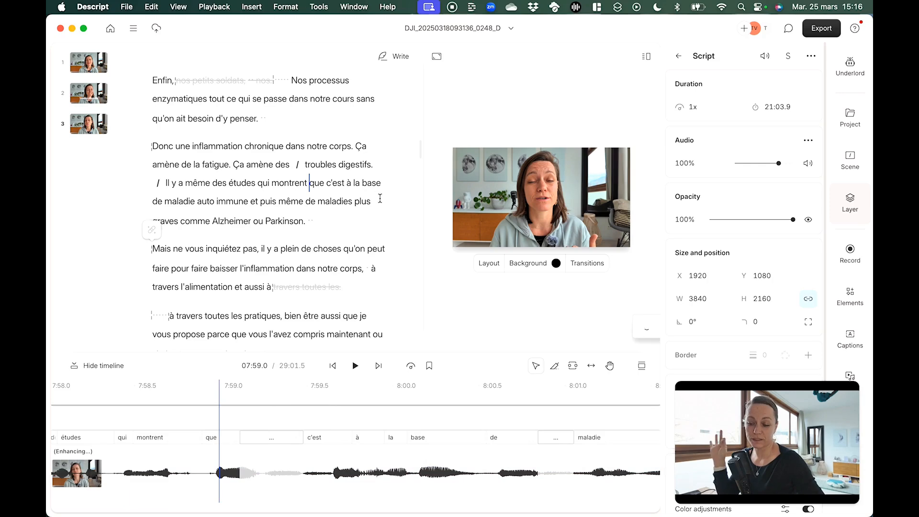
Add scene boundaries before "Et si ils sont fatigués" and after "moins bien faire leur job." to isolate that paragraph as a scene
{"action": "left_click_drag", "start_coordinate": [792, 388], "coordinate": [176, 389]}
{"action": "scroll", "coordinate": [254, 231], "scroll_direction": "up", "scroll_amount": 5}
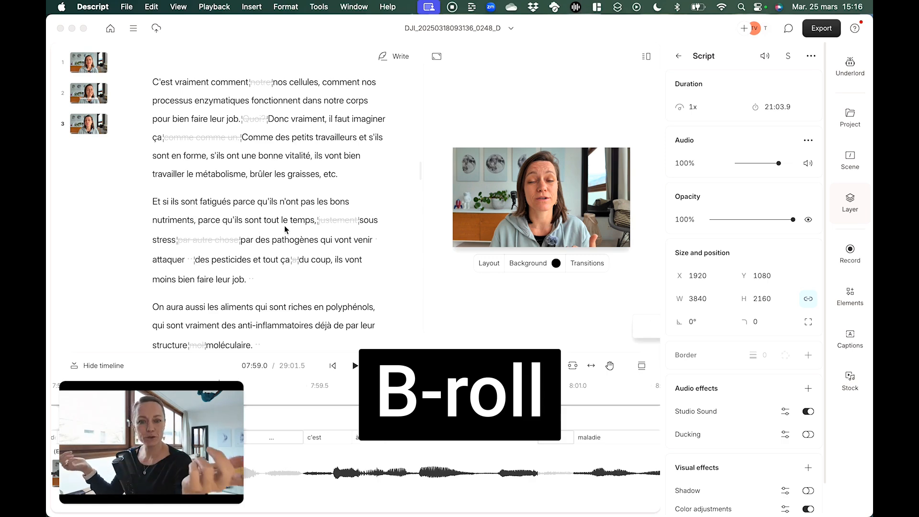
{"action": "left_click", "coordinate": [140, 200]}
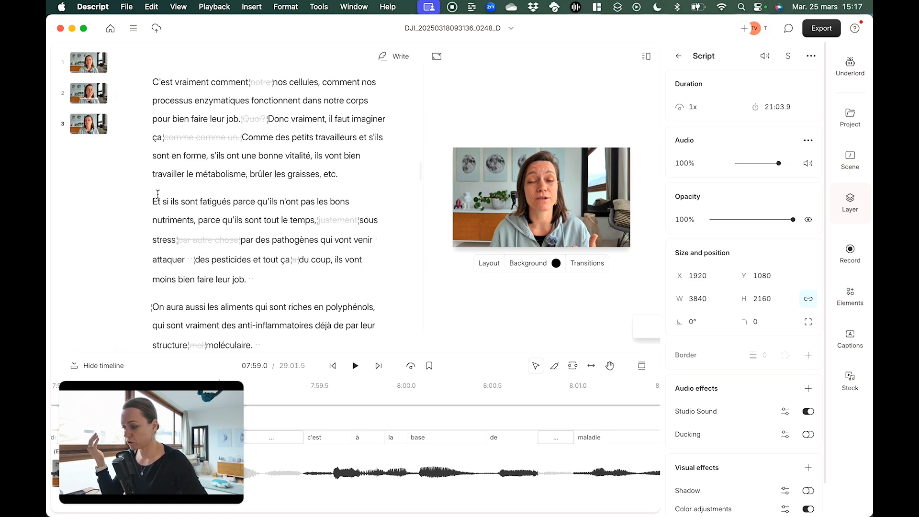
{"action": "left_click", "coordinate": [154, 202]}
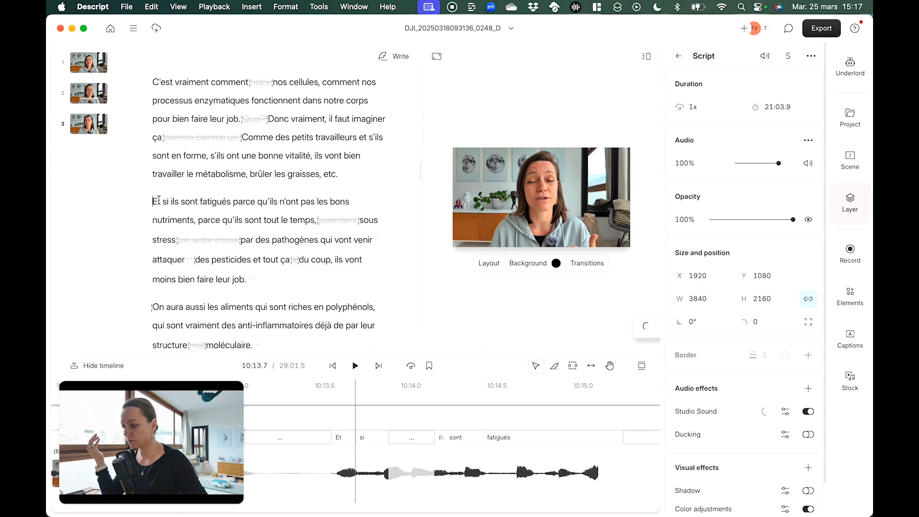
{"action": "type", "text": "/"}
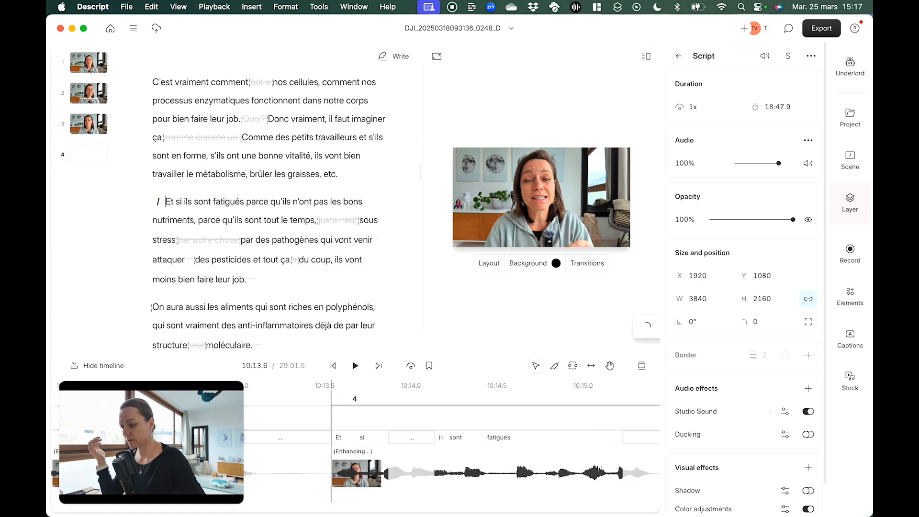
{"action": "left_click", "coordinate": [267, 275]}
{"action": "type", "text": "/"}
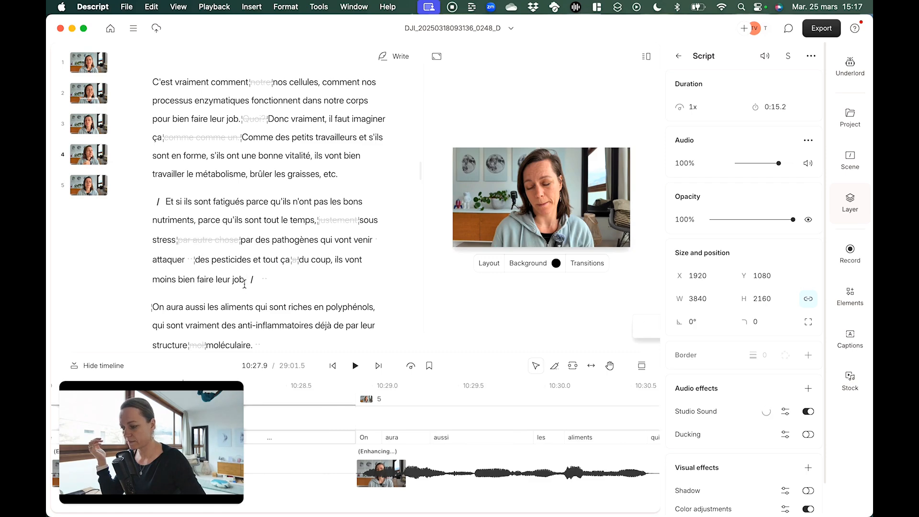
Select scene 4 and bring the video file "Dunkelgrün B...ern Video.mp4" into the project as B-roll
{"action": "left_click", "coordinate": [263, 220]}
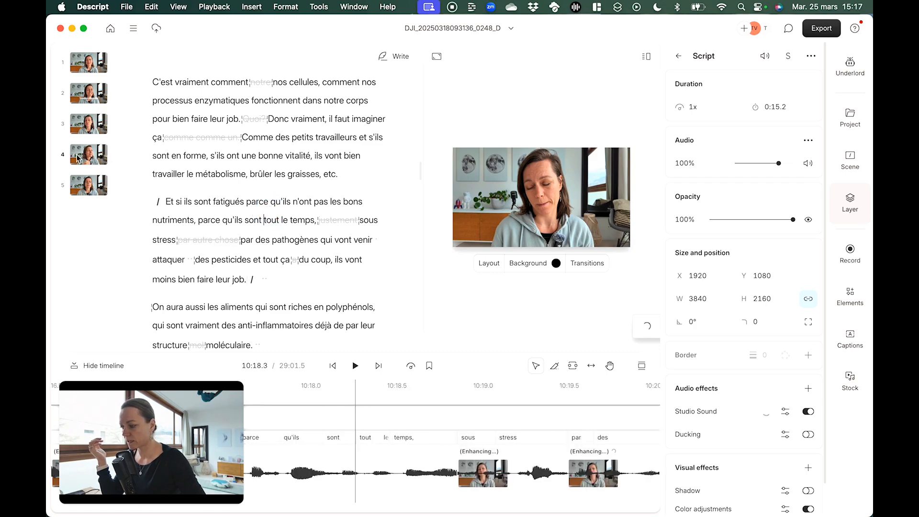
{"action": "left_click", "coordinate": [78, 158]}
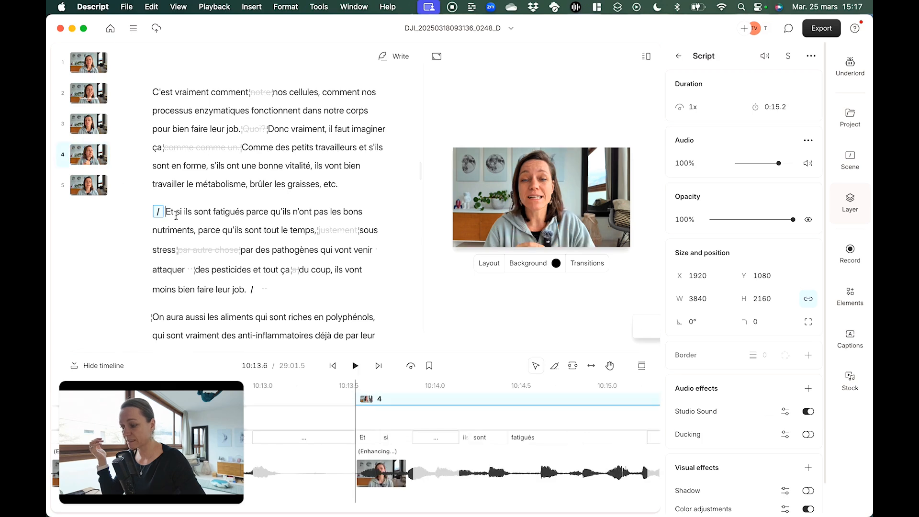
{"action": "left_click", "coordinate": [93, 162]}
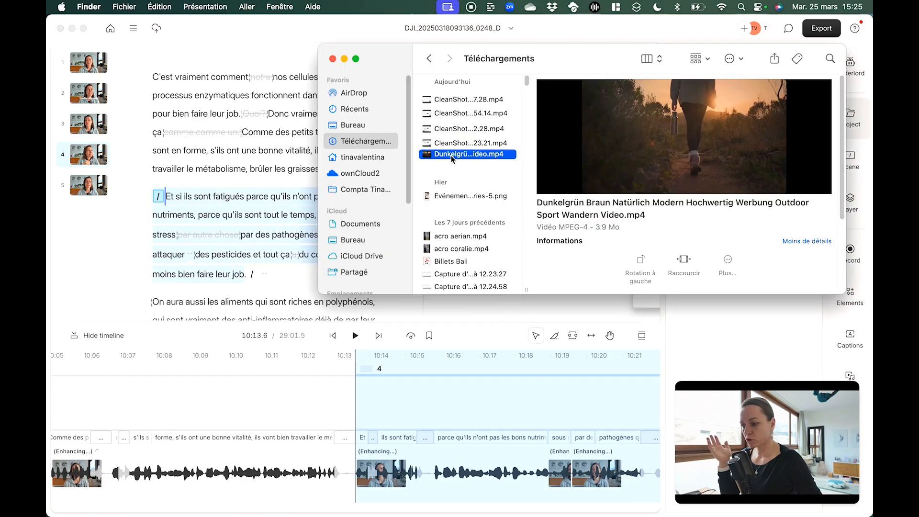
{"action": "left_click_drag", "start_coordinate": [452, 158], "coordinate": [352, 401]}
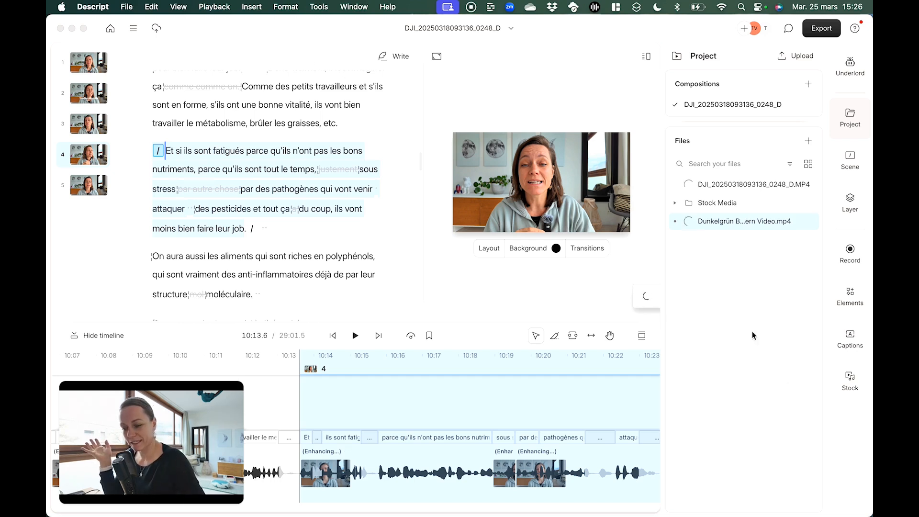
Search the stock videos for "yoga" and place the clip of the man meditating on a cliff at the start of scene 4
{"action": "left_click", "coordinate": [855, 381]}
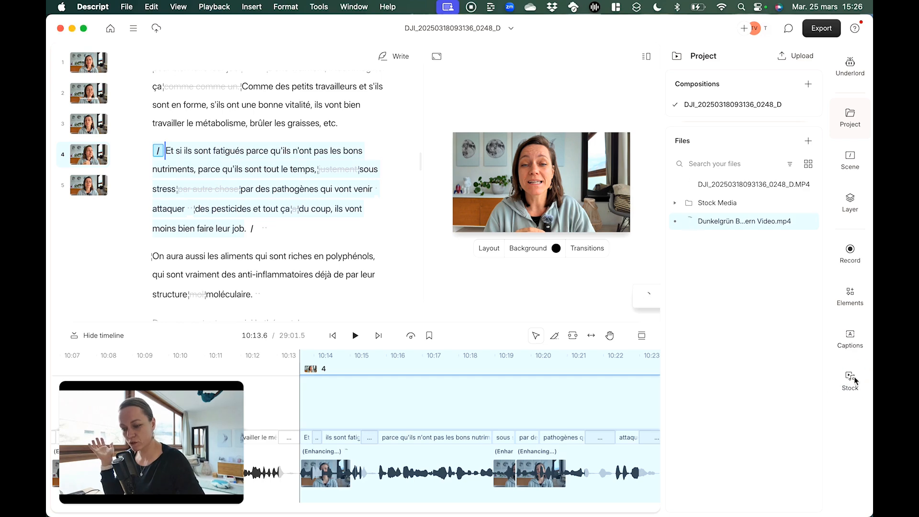
{"action": "left_click", "coordinate": [801, 129]}
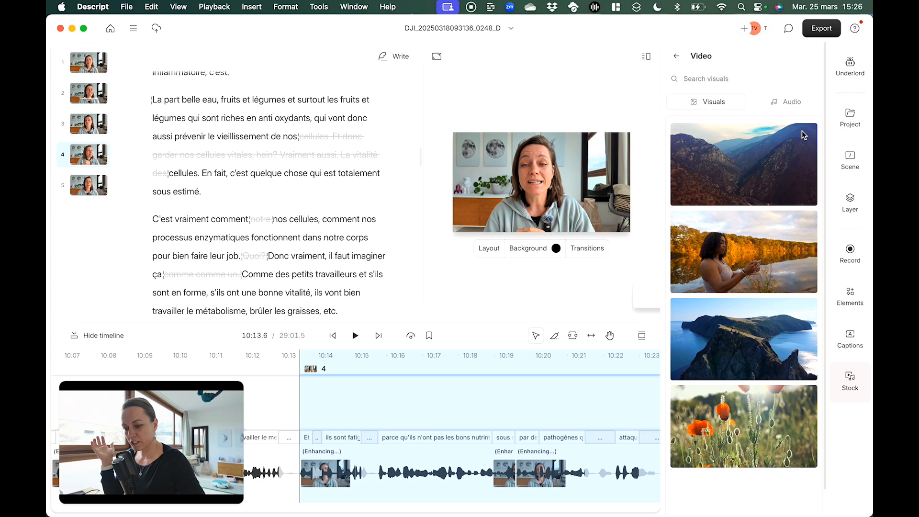
{"action": "left_click", "coordinate": [712, 78]}
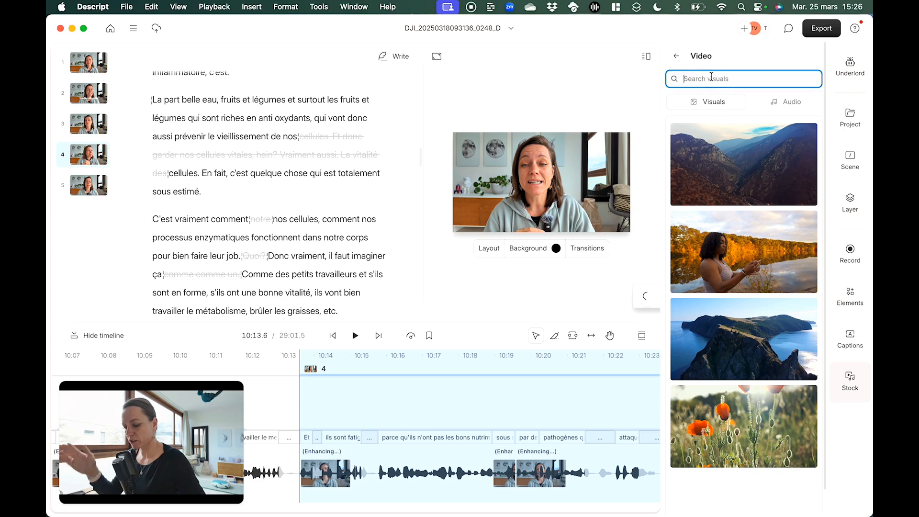
{"action": "type", "text": "yoga"}
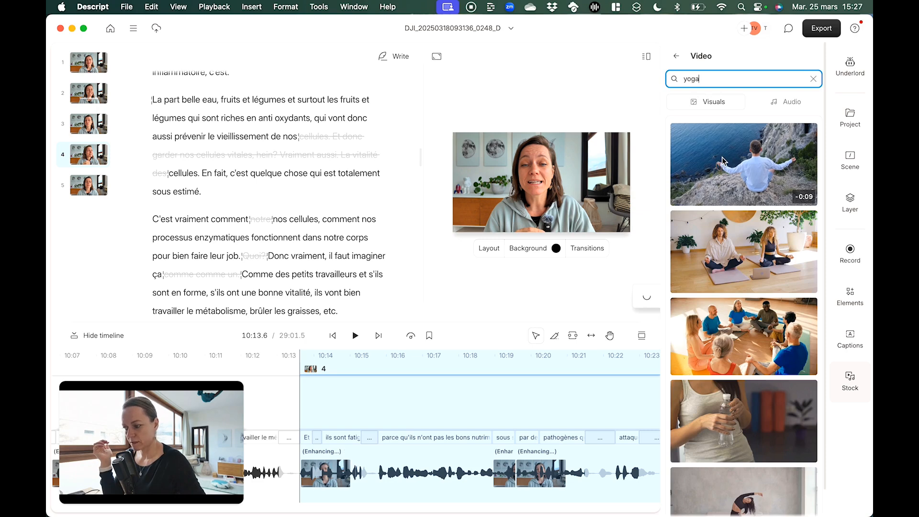
{"action": "left_click_drag", "start_coordinate": [724, 160], "coordinate": [354, 398]}
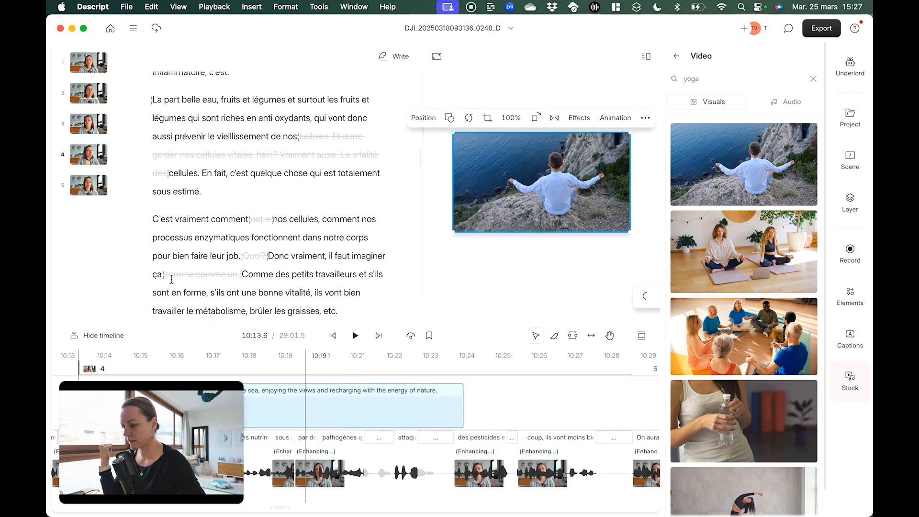
Play scene 4 from its start to check the stock clip of the meditating man over the speech
{"action": "left_click", "coordinate": [98, 163]}
{"action": "key", "text": "space"}
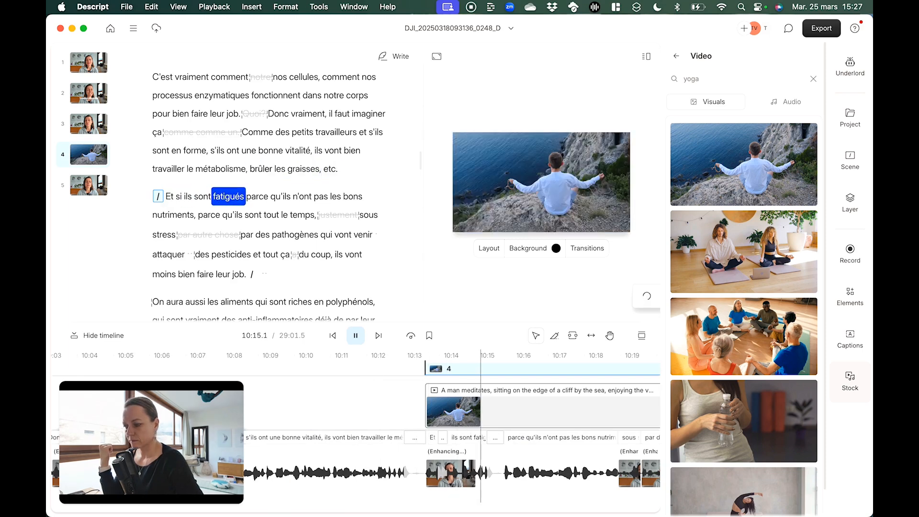
{"action": "left_click", "coordinate": [541, 410]}
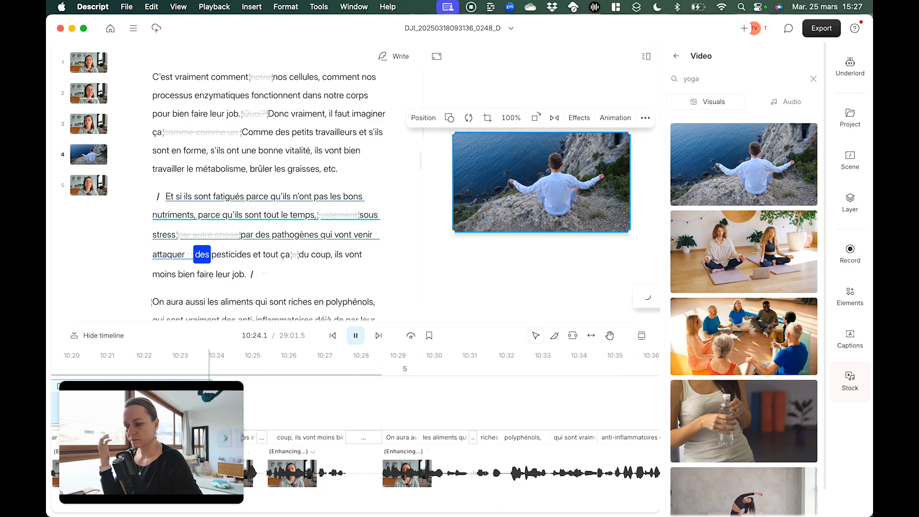
{"action": "key", "text": "Escape"}
{"action": "key", "text": "space"}
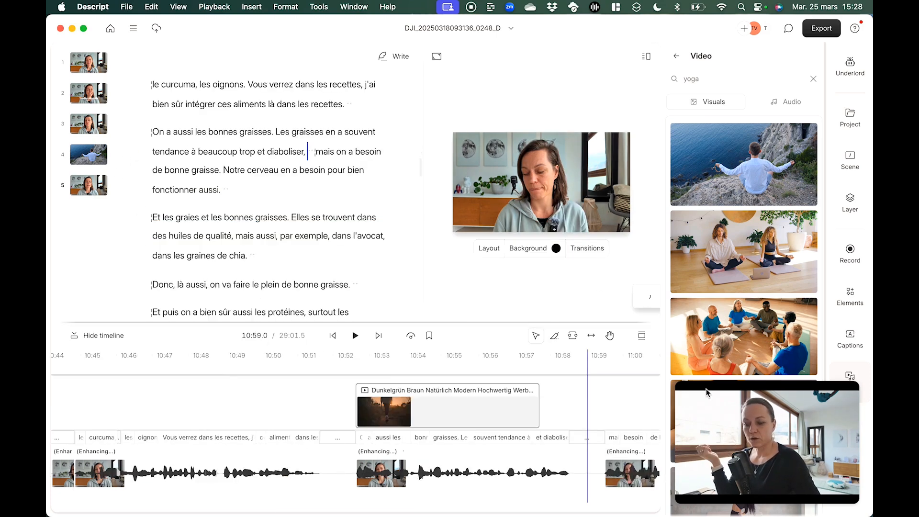
Add scene boundaries before "Et puis on a bien sûr aussi les protéines" and after "mauvais sens du terme qui va venir"
{"action": "left_click_drag", "start_coordinate": [797, 388], "coordinate": [222, 363]}
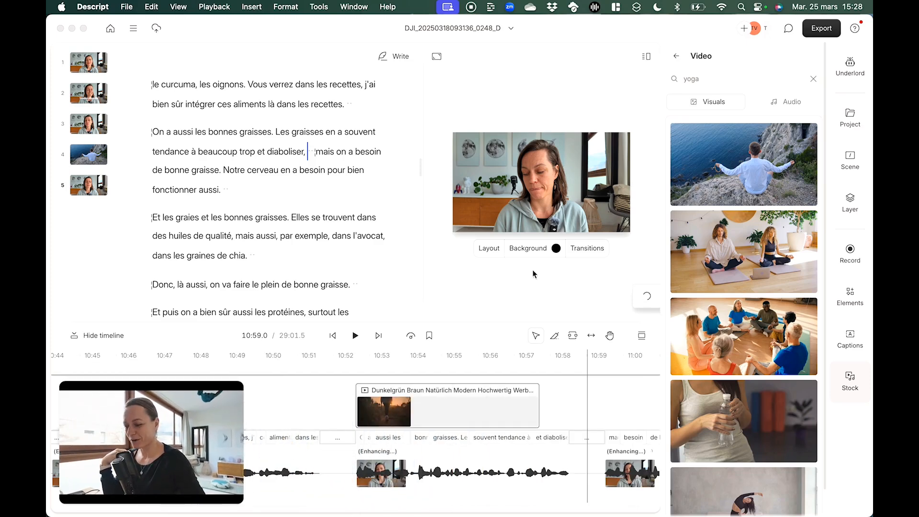
{"action": "scroll", "coordinate": [253, 260], "scroll_direction": "down", "scroll_amount": 5}
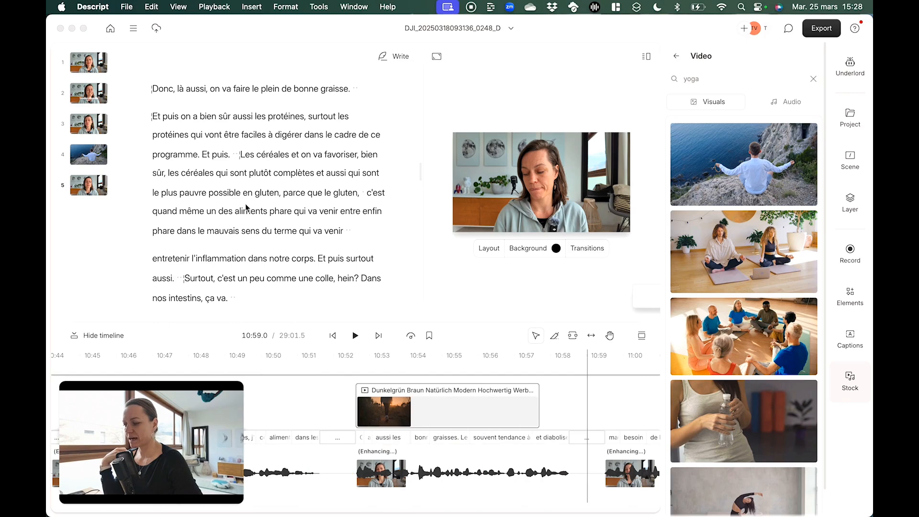
{"action": "left_click", "coordinate": [213, 154]}
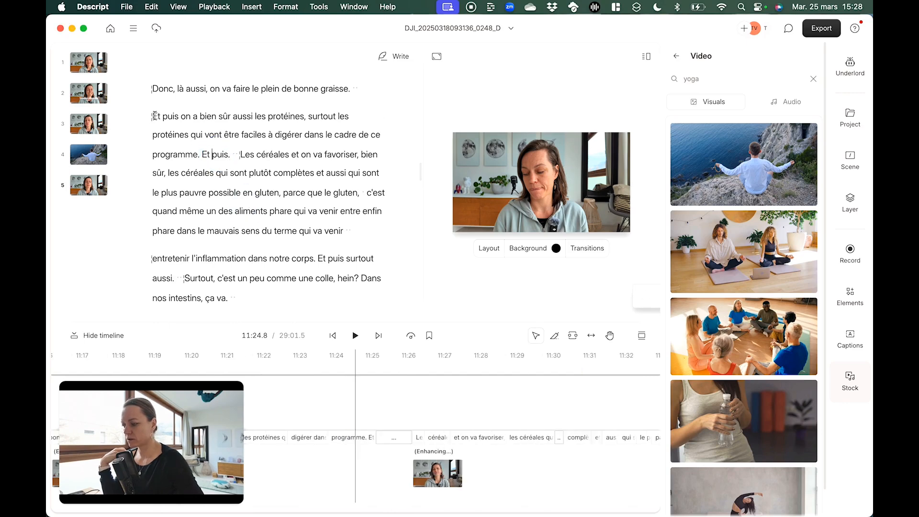
{"action": "left_click", "coordinate": [154, 116]}
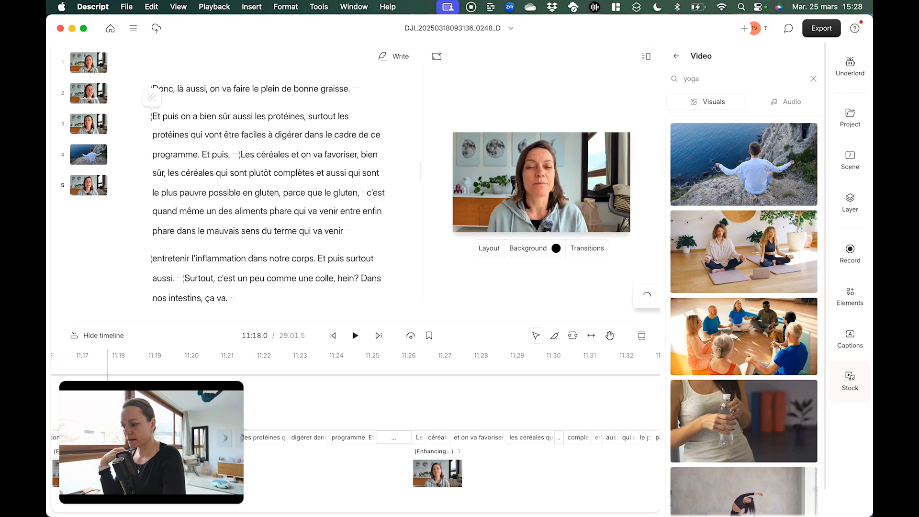
{"action": "type", "text": "/"}
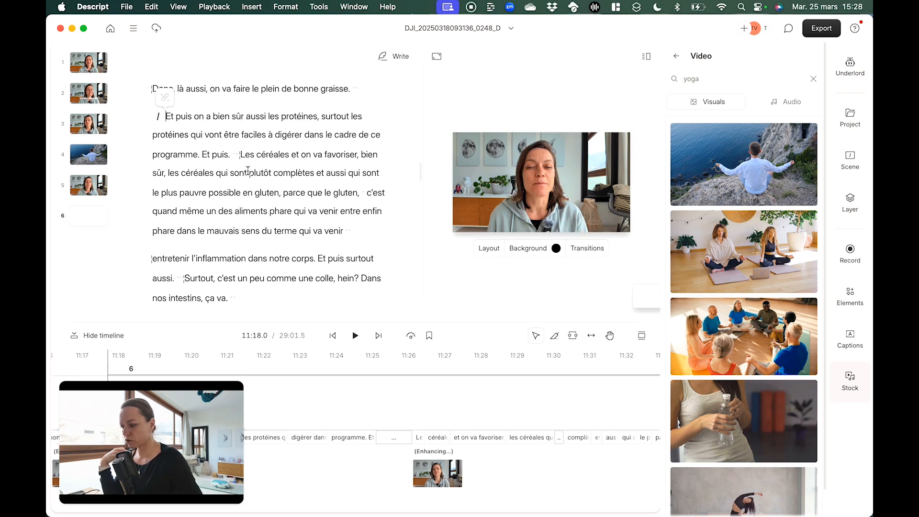
{"action": "left_click", "coordinate": [375, 231]}
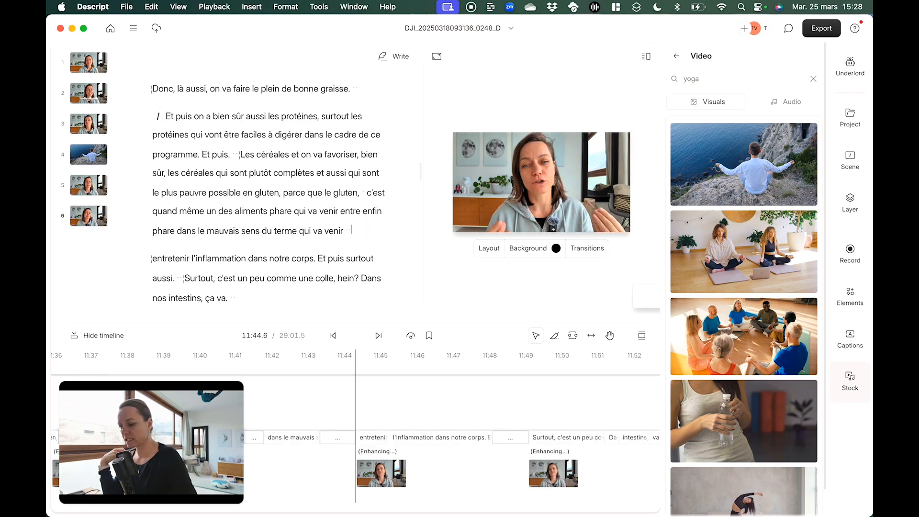
{"action": "type", "text": "/"}
Apply the Camcorder Frame element to scene 6 and play the video from just before that scene
{"action": "left_click", "coordinate": [90, 218]}
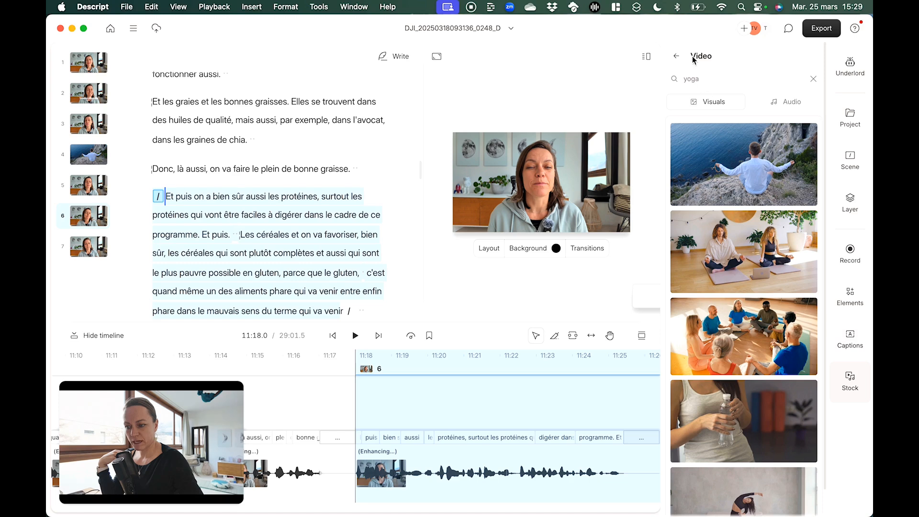
{"action": "left_click", "coordinate": [677, 57]}
{"action": "left_click", "coordinate": [845, 294]}
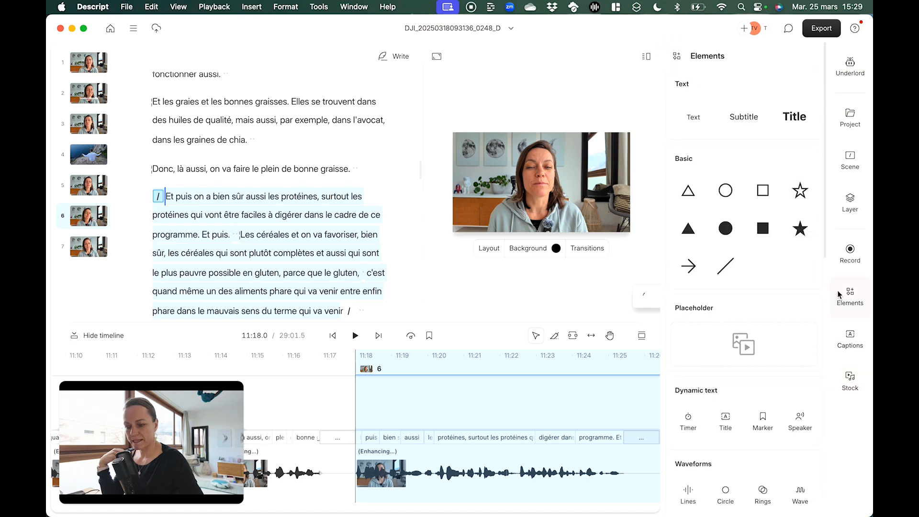
{"action": "scroll", "coordinate": [723, 398], "scroll_direction": "down", "scroll_amount": 10}
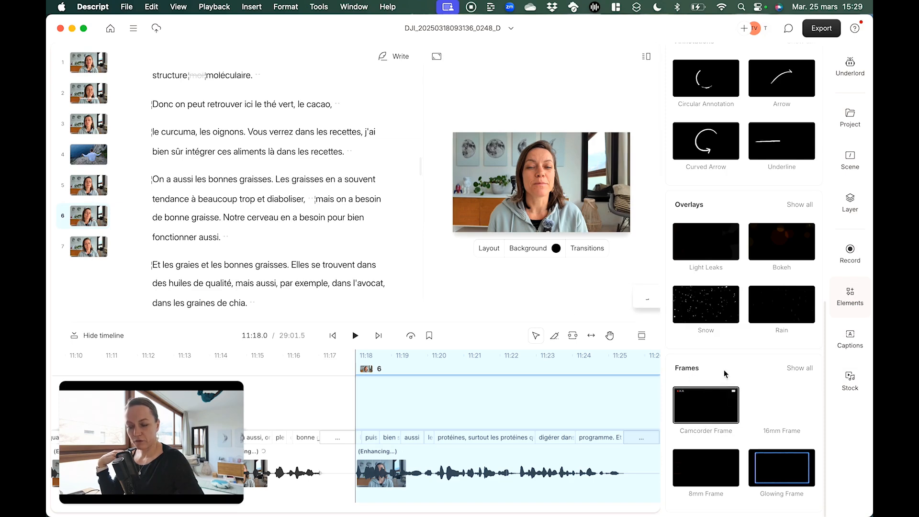
{"action": "left_click", "coordinate": [702, 403]}
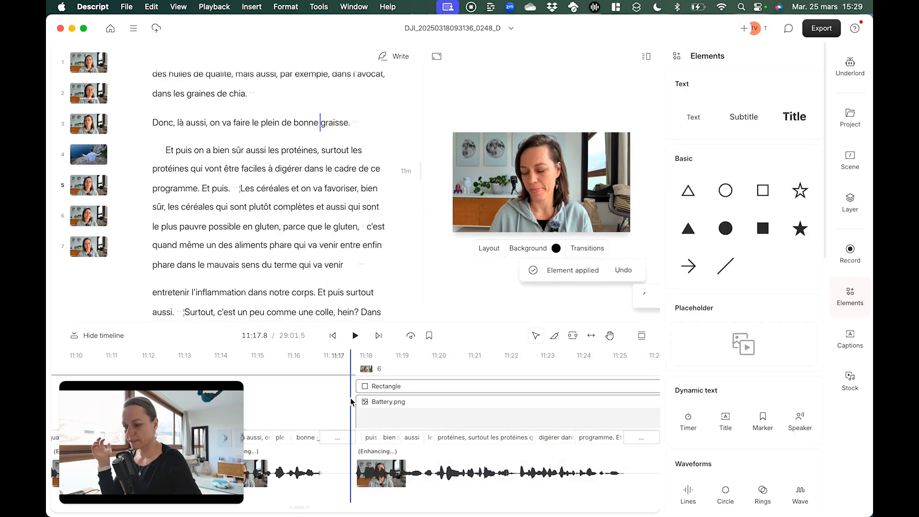
{"action": "key", "text": "space"}
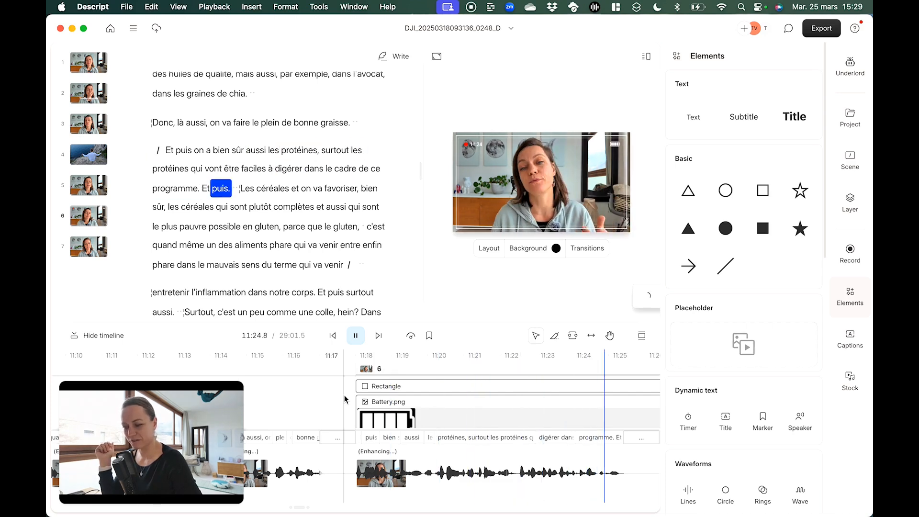
Stop the playback in scene 6 and bring up the Underlord AI tools
{"action": "key", "text": "space"}
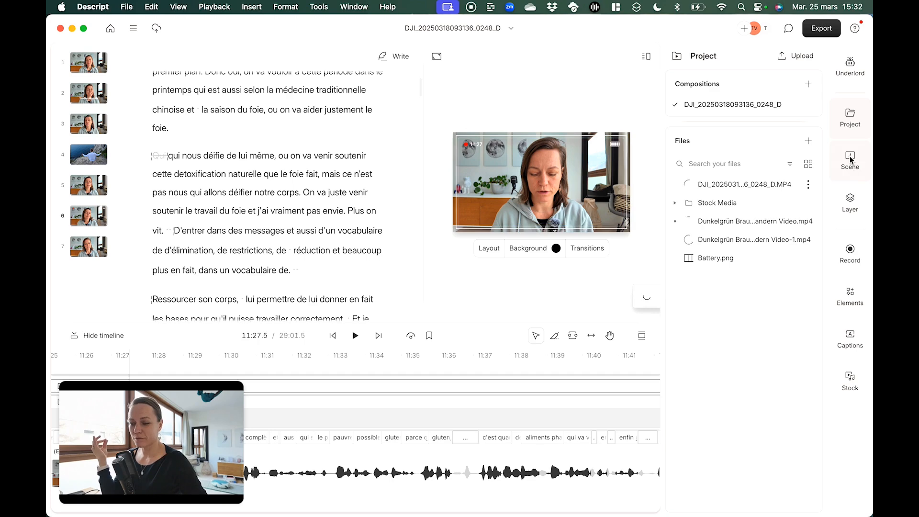
{"action": "left_click", "coordinate": [851, 71]}
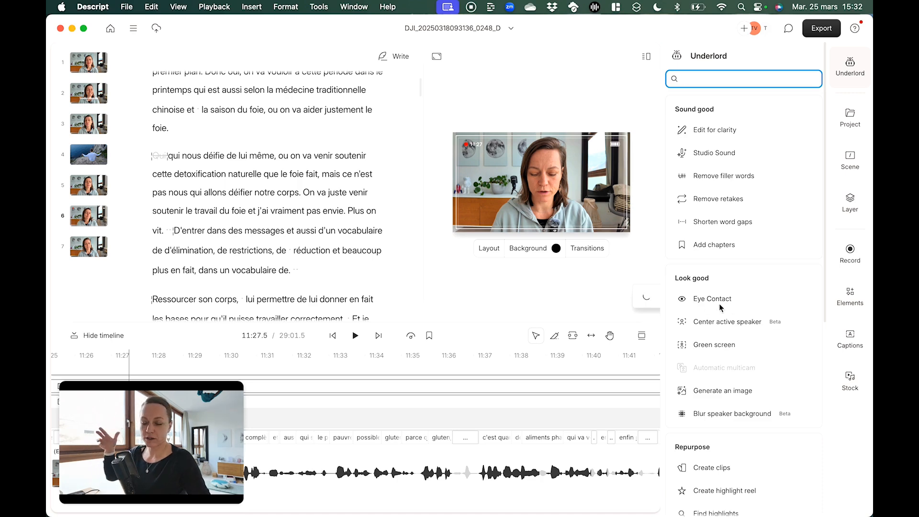
{"action": "mouse_move", "coordinate": [719, 305]}
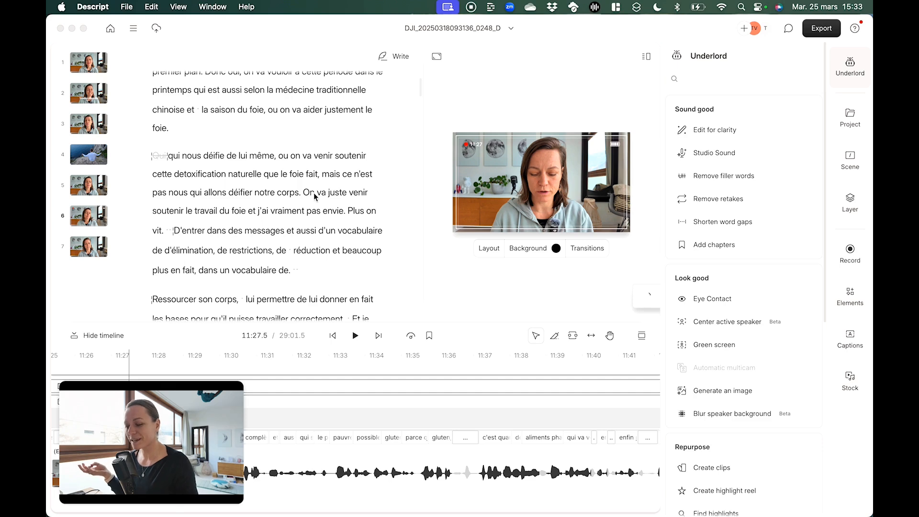
{"action": "left_click", "coordinate": [288, 197]}
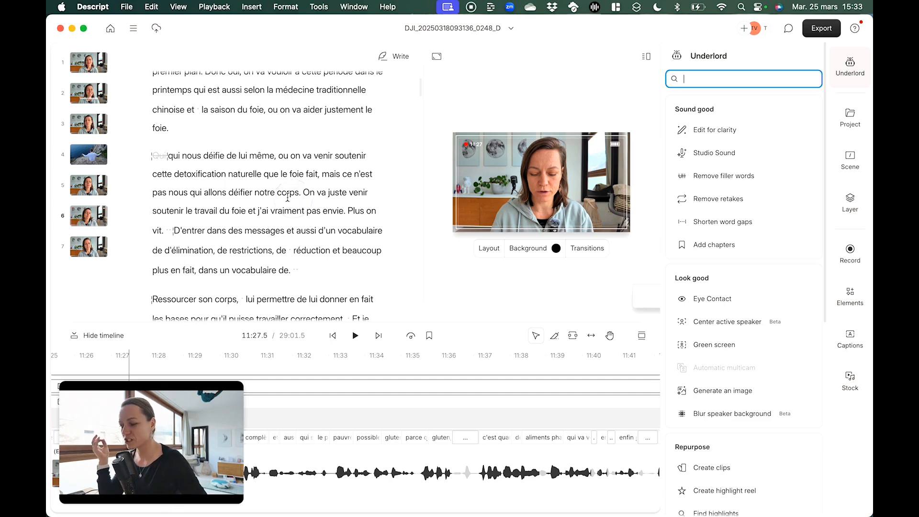
{"action": "left_click", "coordinate": [276, 193]}
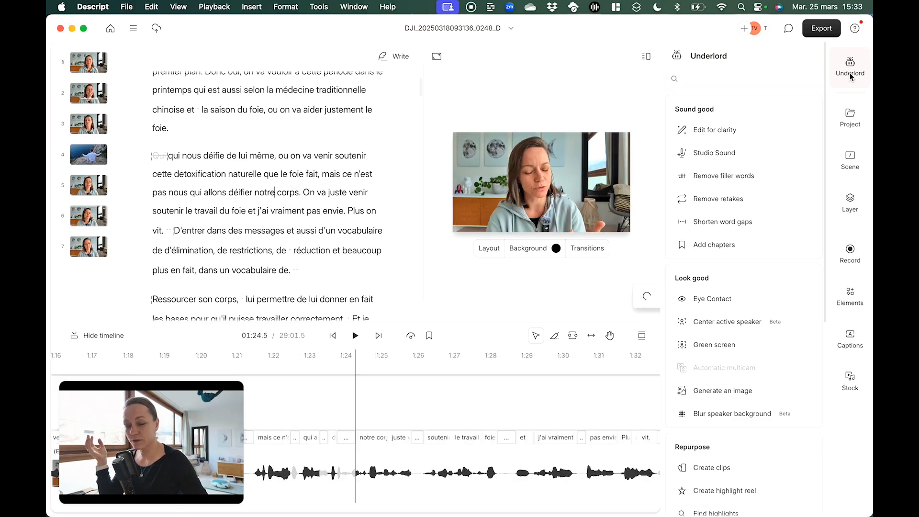
Generate 5 clips of 45 seconds each from the video with Underlord's Create clips tool, using the Single Word layout
{"action": "left_click", "coordinate": [855, 65]}
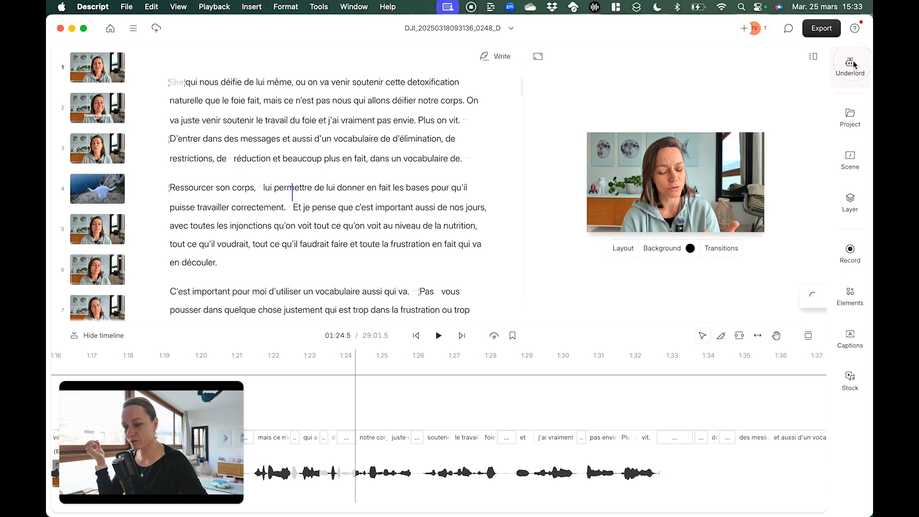
{"action": "left_click", "coordinate": [855, 66]}
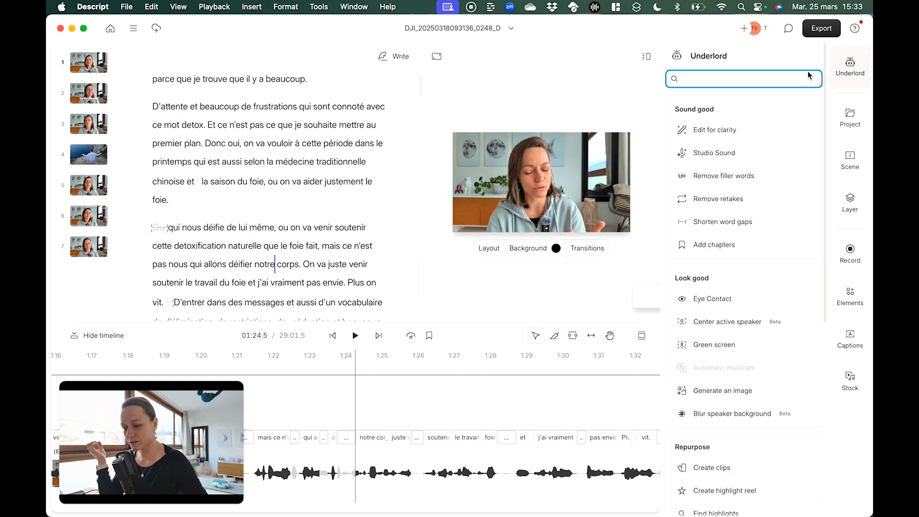
{"action": "scroll", "coordinate": [725, 180], "scroll_direction": "down", "scroll_amount": 7}
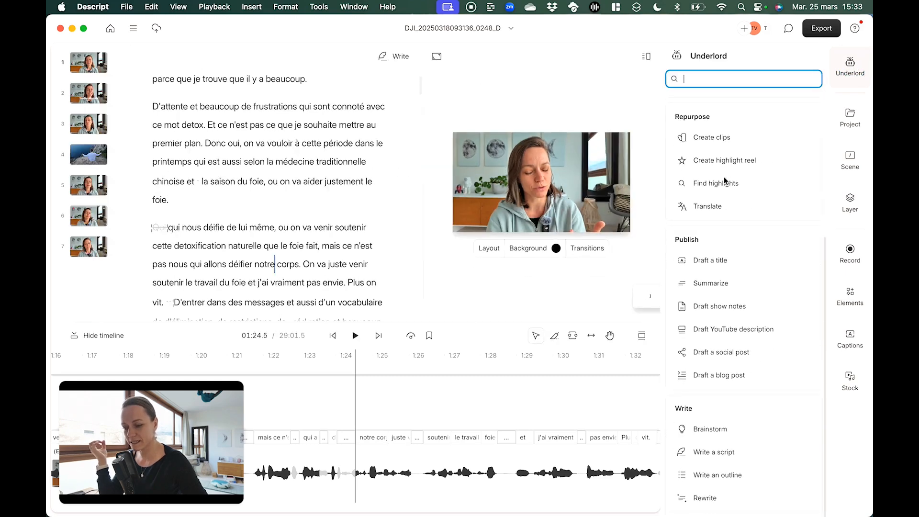
{"action": "scroll", "coordinate": [725, 182], "scroll_direction": "up", "scroll_amount": 5}
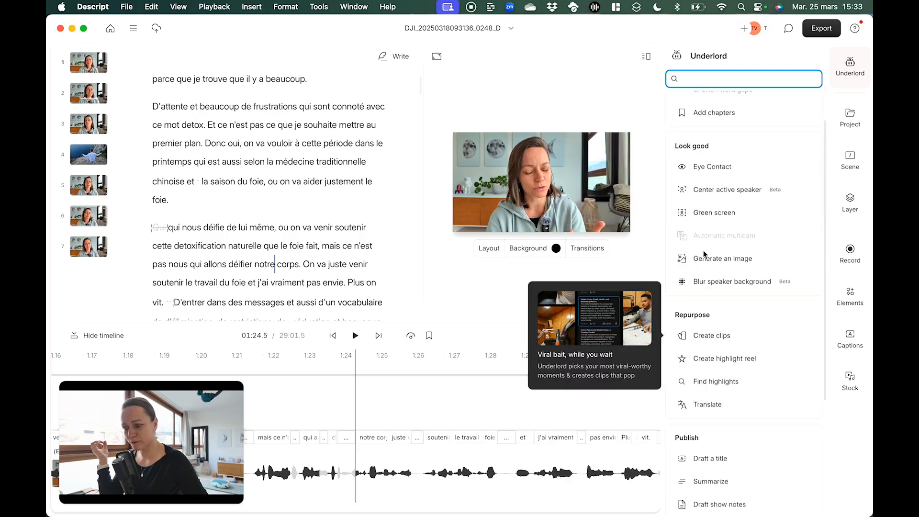
{"action": "left_click", "coordinate": [718, 341]}
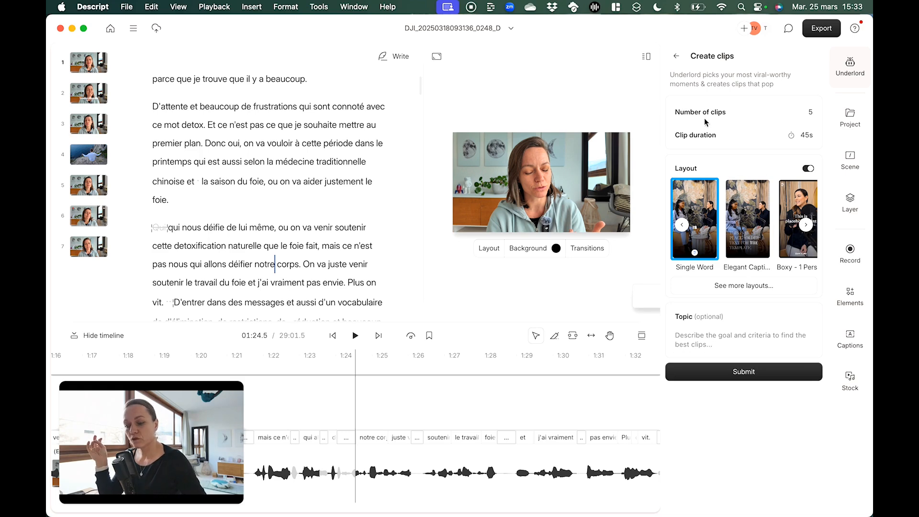
{"action": "left_click", "coordinate": [736, 374]}
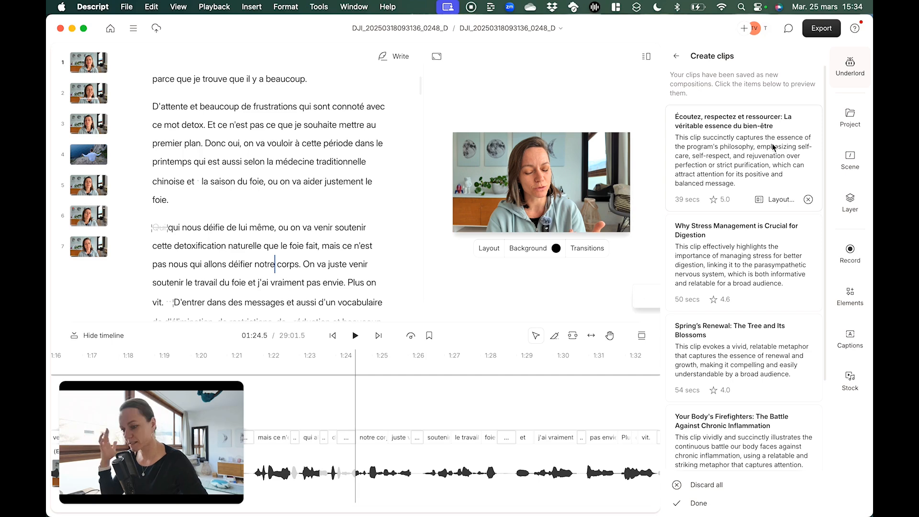
Preview the generated clip "Écoutez, respectez et ressourcer: La véritable essence du bien-être" by playing its opening seconds
{"action": "left_click", "coordinate": [721, 172]}
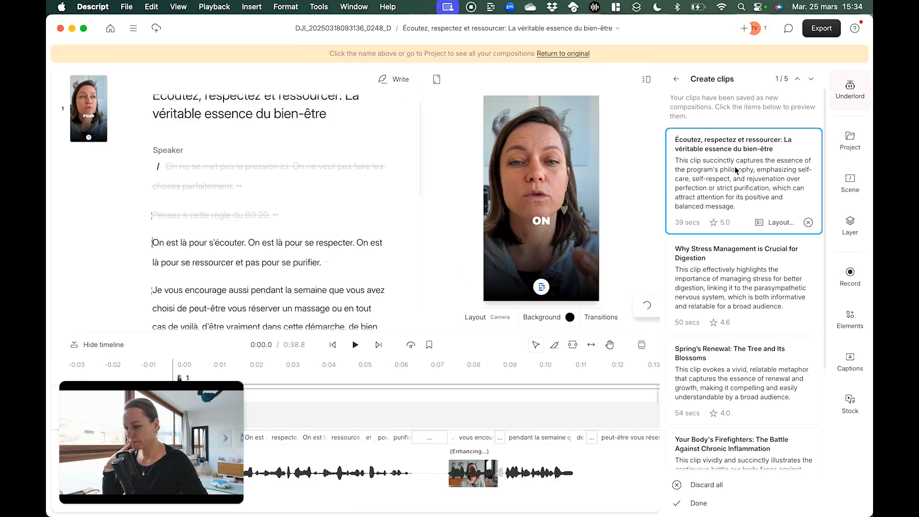
{"action": "key", "text": "space"}
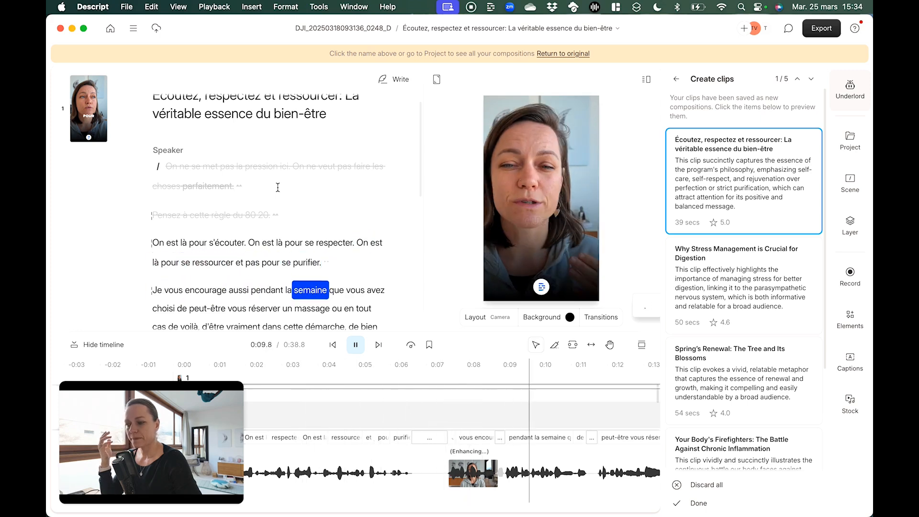
{"action": "left_click", "coordinate": [559, 225]}
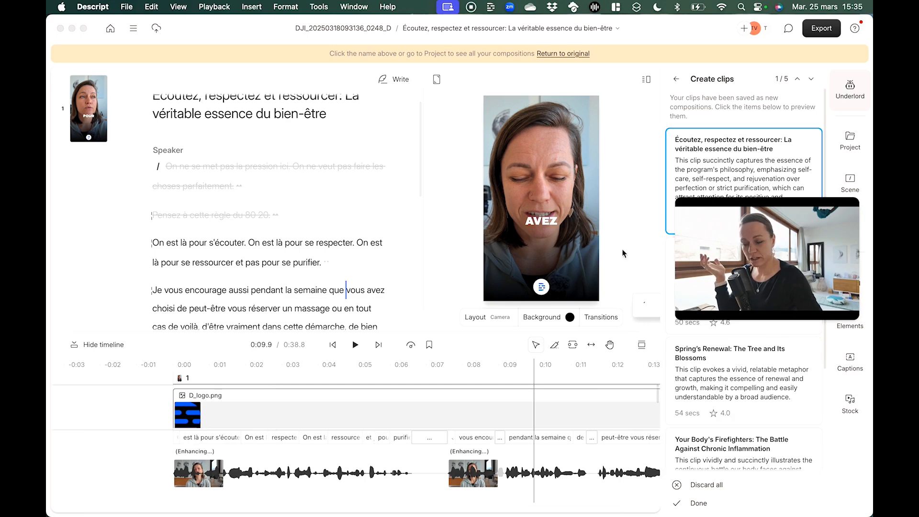
Delete the D_logo.png image and the white circle behind it from the vertical clip
{"action": "left_click", "coordinate": [541, 287]}
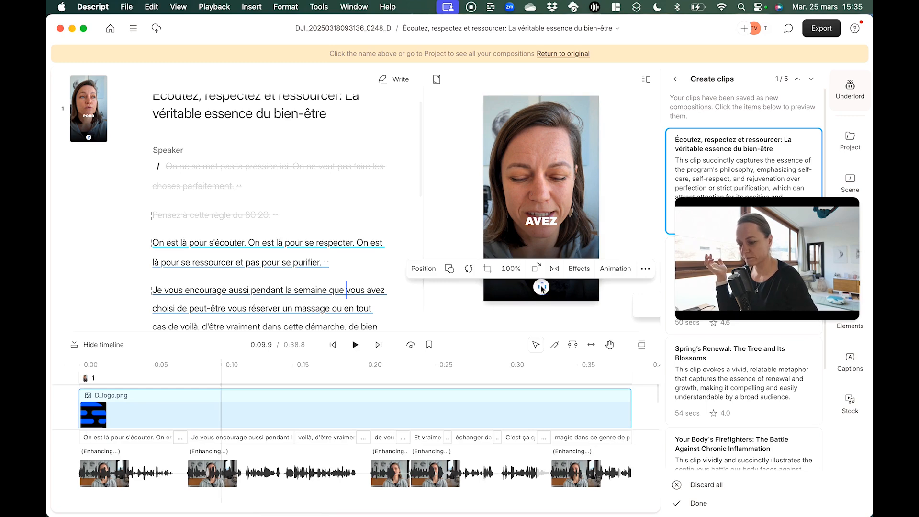
{"action": "key", "text": "Delete"}
{"action": "left_click", "coordinate": [541, 287]}
{"action": "key", "text": "Delete"}
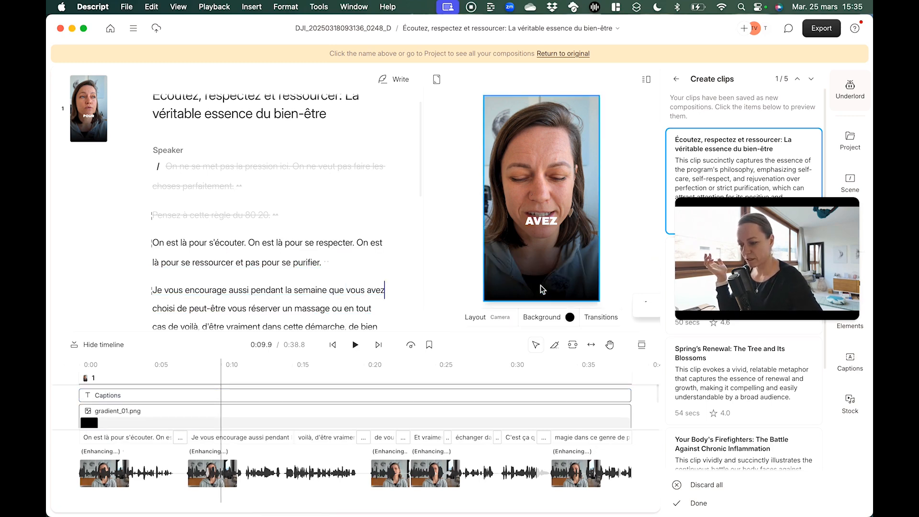
Move the clip's captions slightly lower on the picture and play the clip from its start to check them
{"action": "left_click_drag", "start_coordinate": [544, 220], "coordinate": [544, 248]}
{"action": "left_click", "coordinate": [631, 183]}
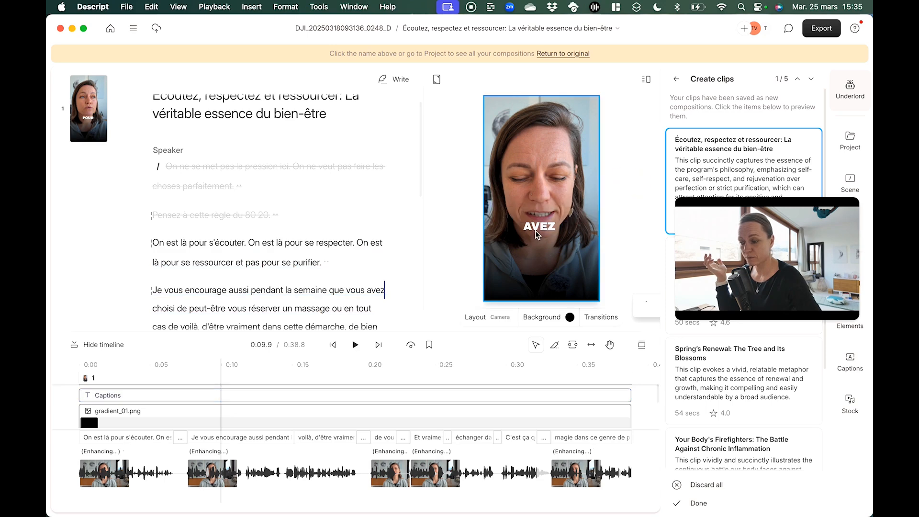
{"action": "left_click", "coordinate": [542, 224]}
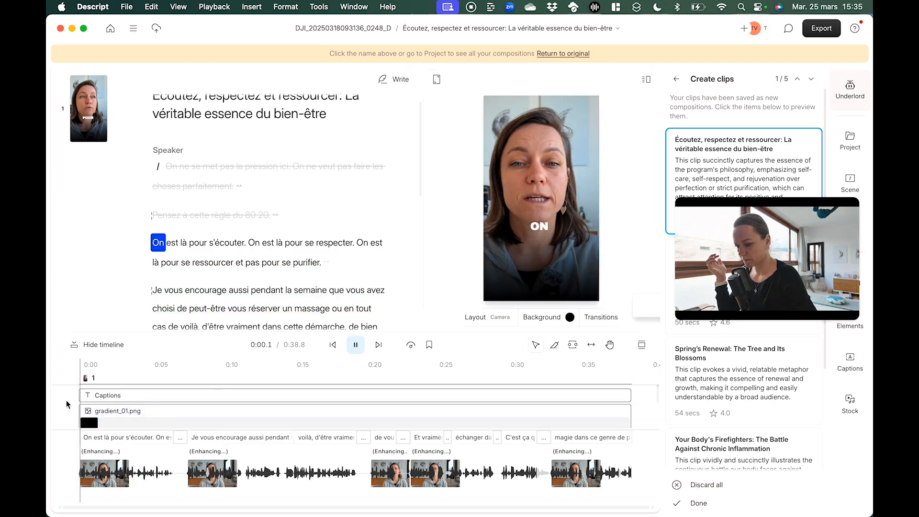
{"action": "key", "text": "space"}
{"action": "left_click", "coordinate": [519, 223]}
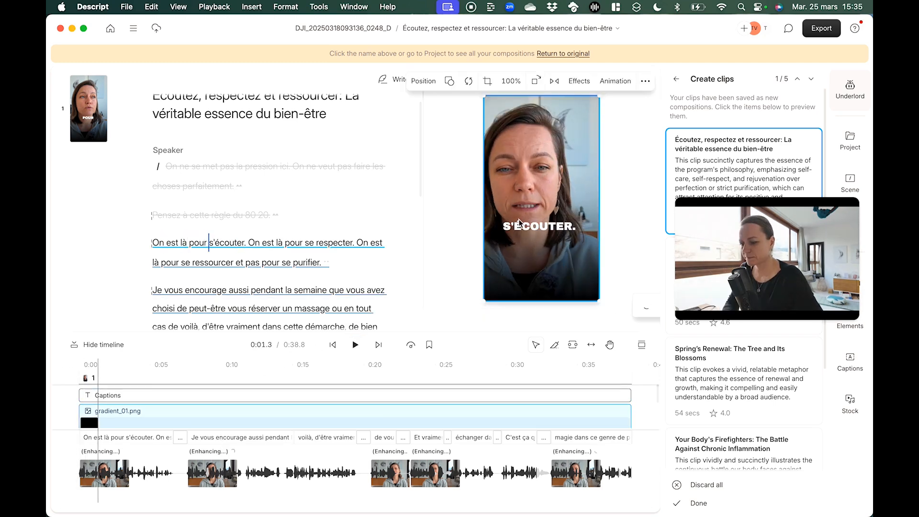
{"action": "double_click", "coordinate": [541, 240]}
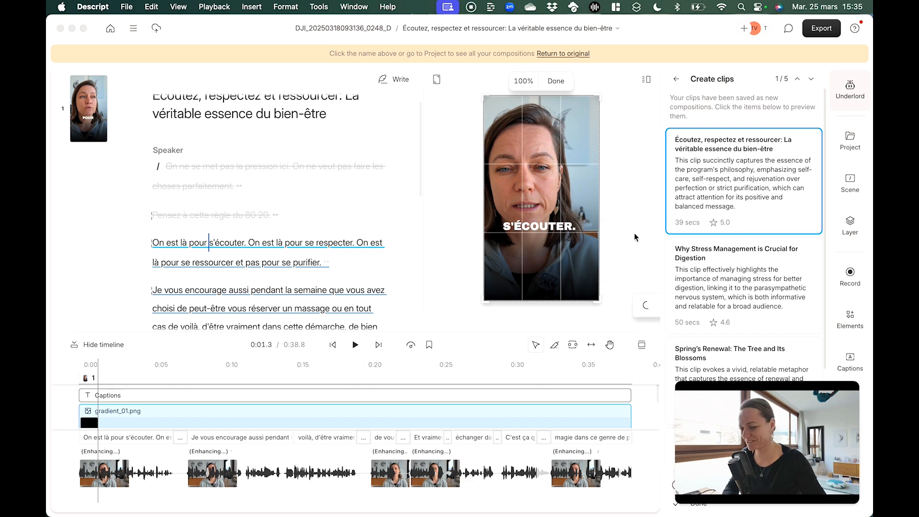
{"action": "left_click", "coordinate": [538, 226]}
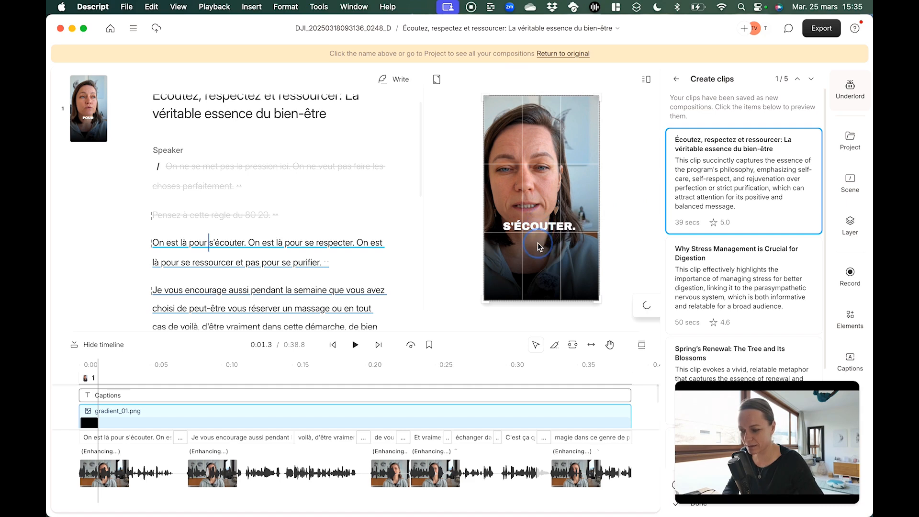
{"action": "left_click", "coordinate": [69, 411]}
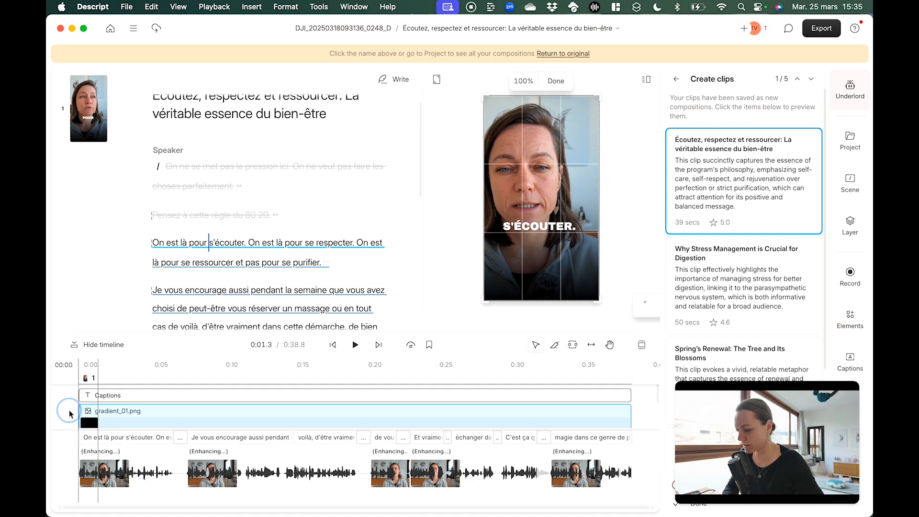
{"action": "key", "text": "space"}
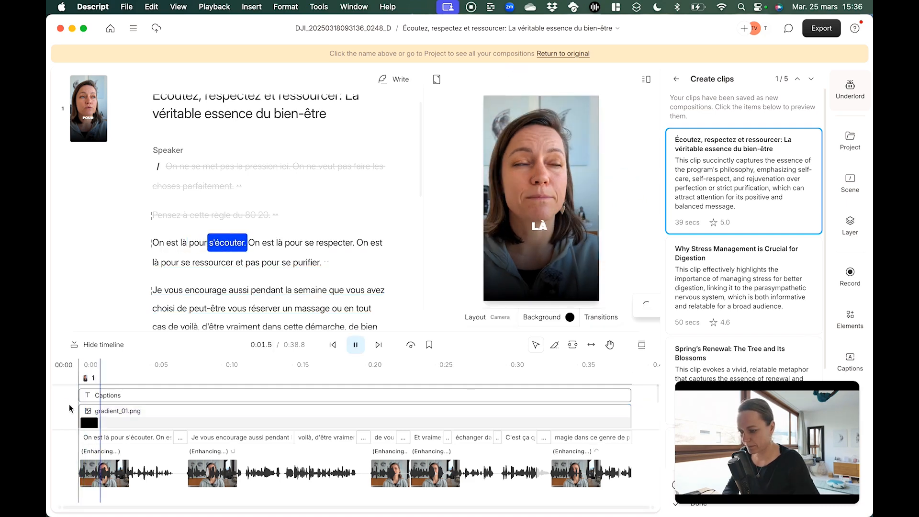
{"action": "key", "text": "space"}
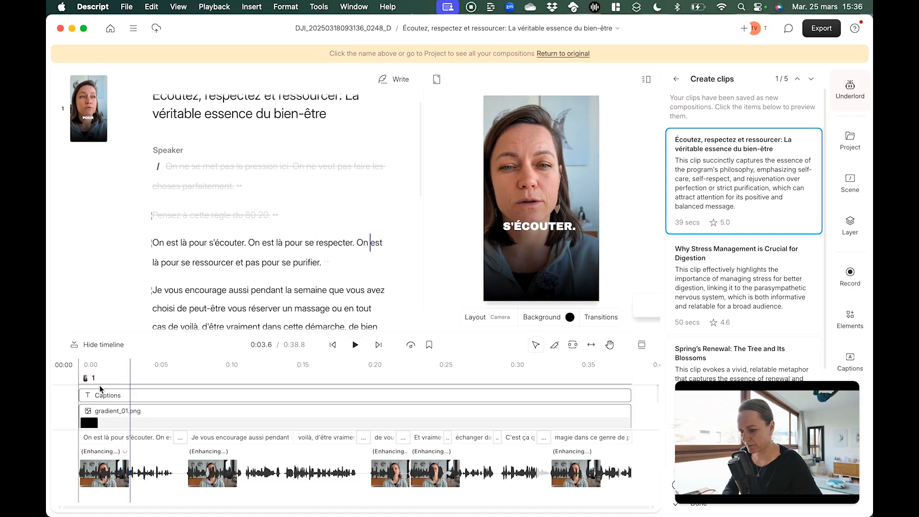
Shift the captions further down, well below the speaker's chin, and play the opening of the clip again
{"action": "left_click", "coordinate": [542, 256]}
{"action": "mouse_move", "coordinate": [542, 255]}
{"action": "left_mouse_down"}
{"action": "mouse_move", "coordinate": [542, 275]}
{"action": "mouse_move", "coordinate": [542, 253]}
{"action": "left_mouse_up"}
{"action": "left_click", "coordinate": [73, 394]}
{"action": "key", "text": "space"}
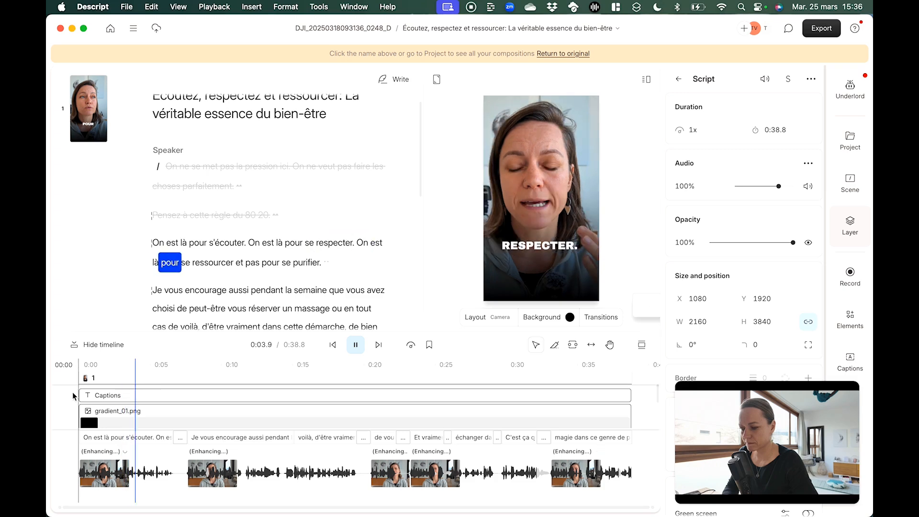
{"action": "key", "text": "space"}
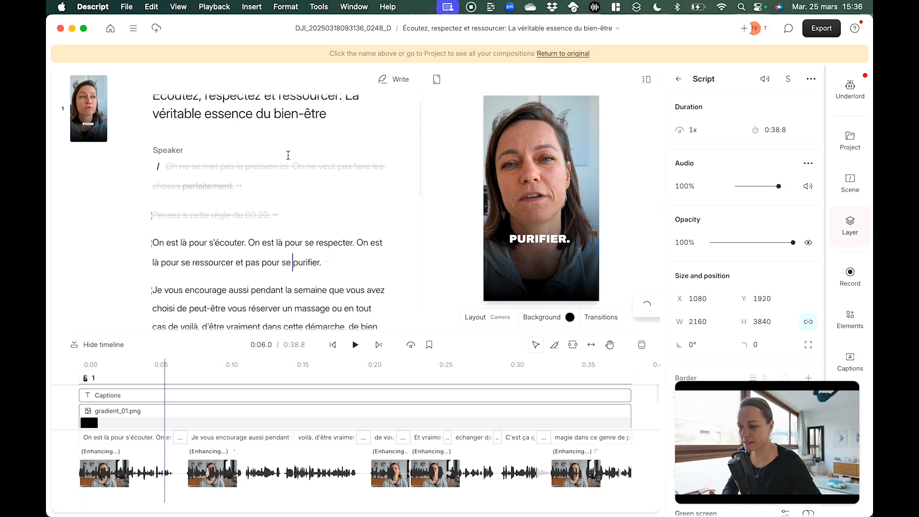
Publish the vertical clip as a 1080p Descript web link and save the video file to the Téléchargements folder
{"action": "left_click", "coordinate": [351, 31]}
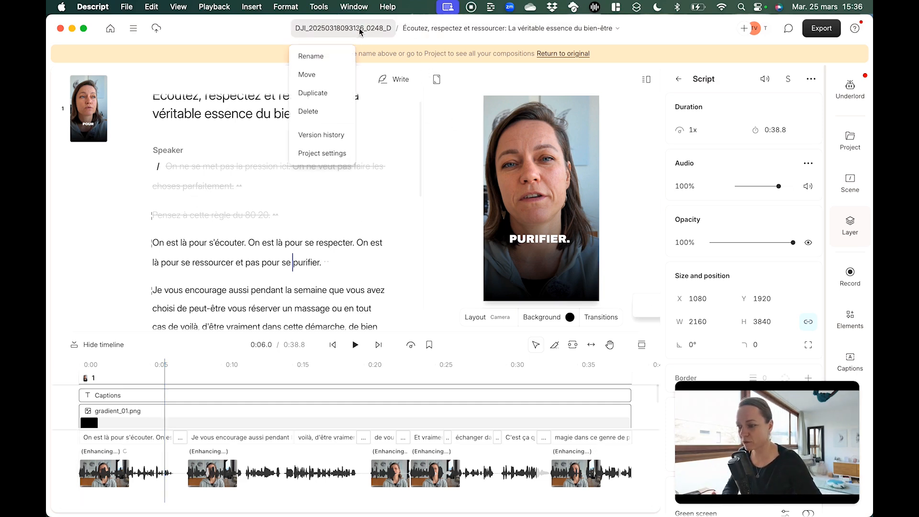
{"action": "left_click", "coordinate": [444, 29]}
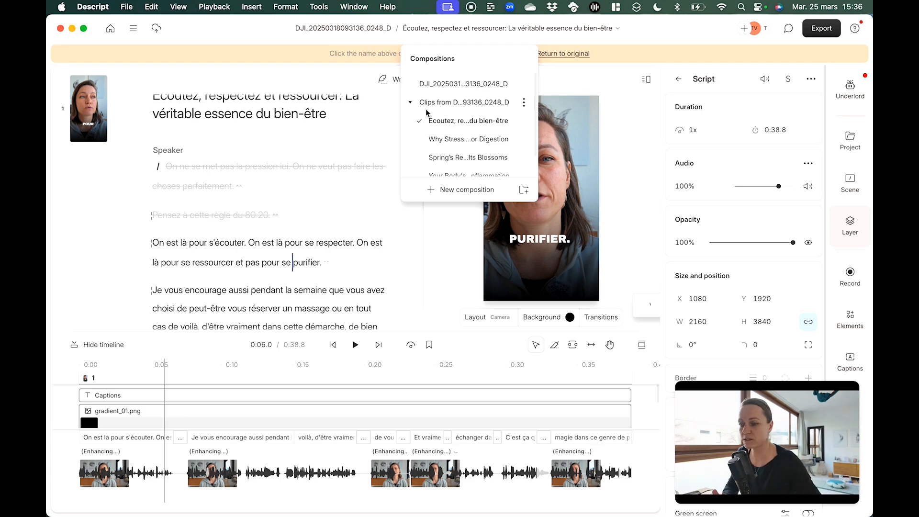
{"action": "left_click", "coordinate": [824, 30]}
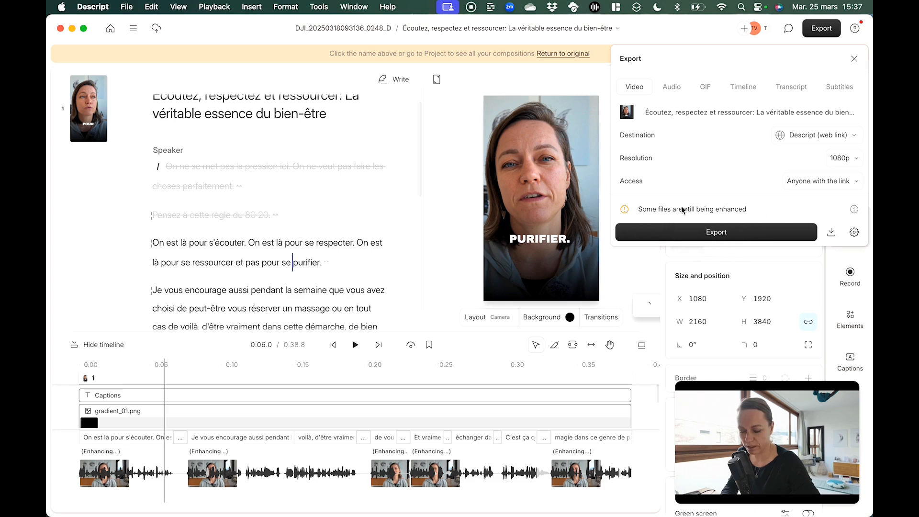
{"action": "left_click", "coordinate": [832, 234]}
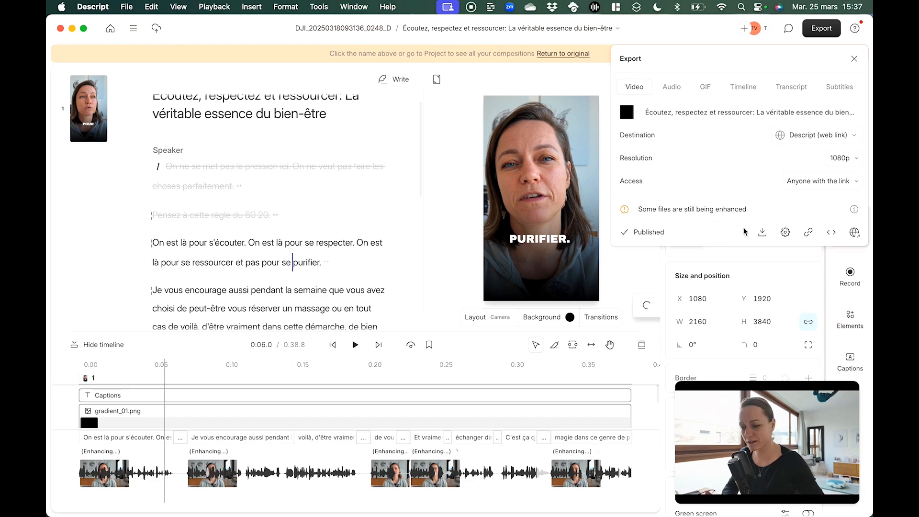
{"action": "left_click", "coordinate": [762, 232]}
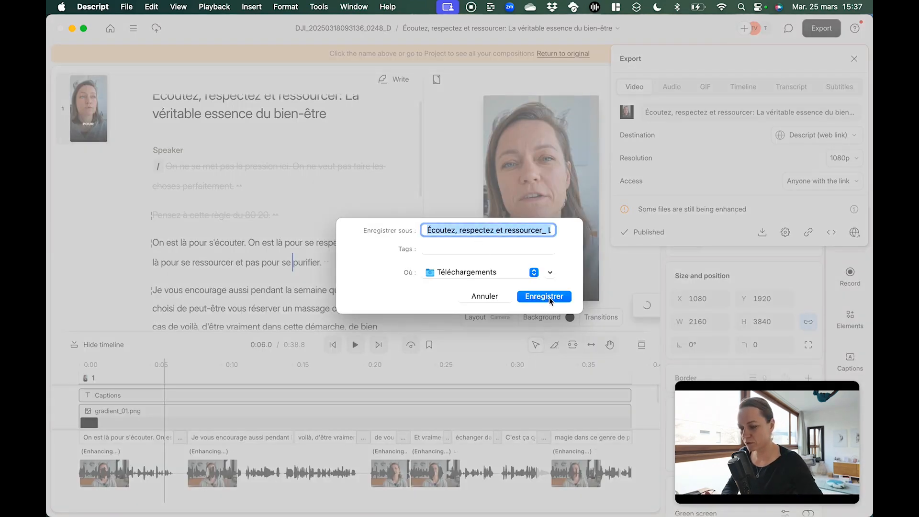
{"action": "left_click", "coordinate": [545, 296]}
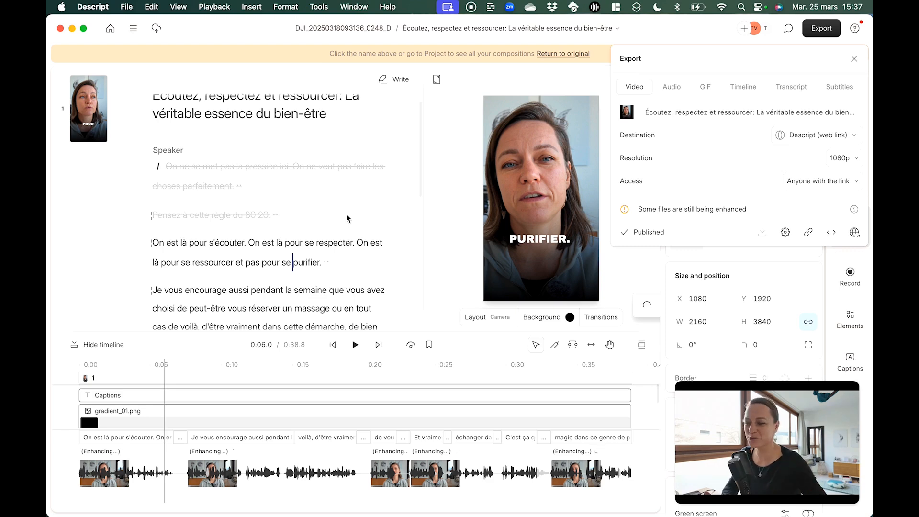
{"action": "left_click", "coordinate": [854, 59]}
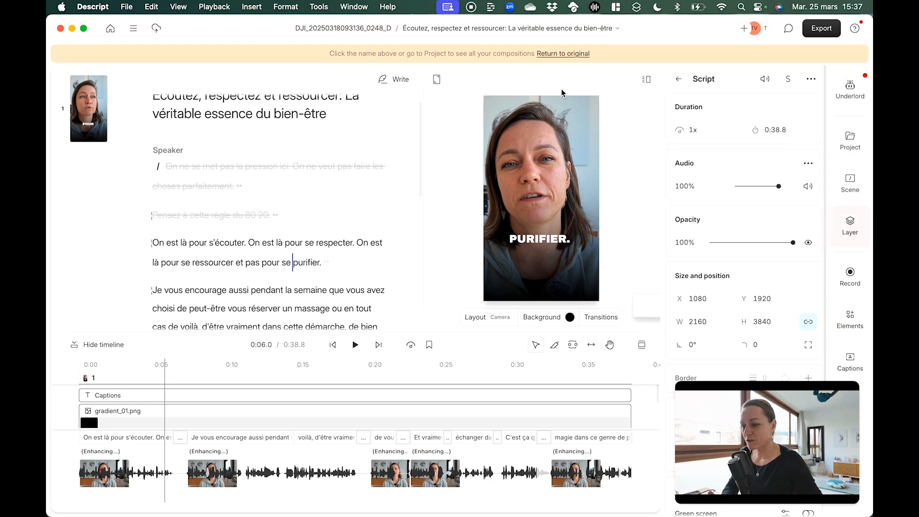
{"action": "left_click", "coordinate": [430, 30]}
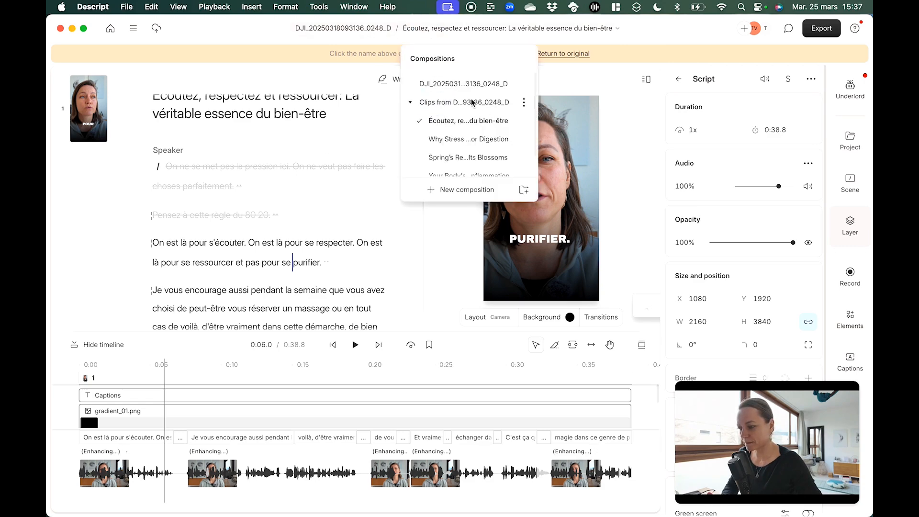
{"action": "left_click", "coordinate": [464, 85]}
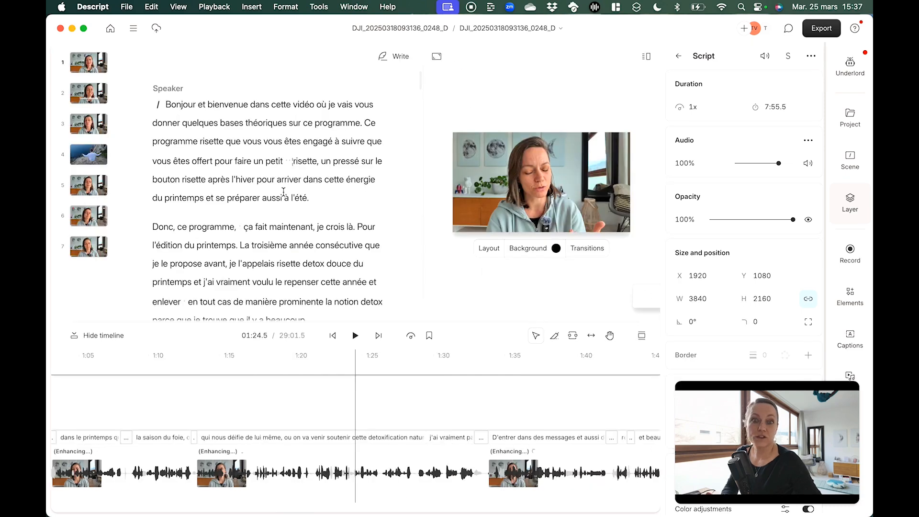
Choose YouTube as the video export destination for the original composition, check its access options, and close the export settings without publishing
{"action": "scroll", "coordinate": [284, 192], "scroll_direction": "down", "scroll_amount": 5}
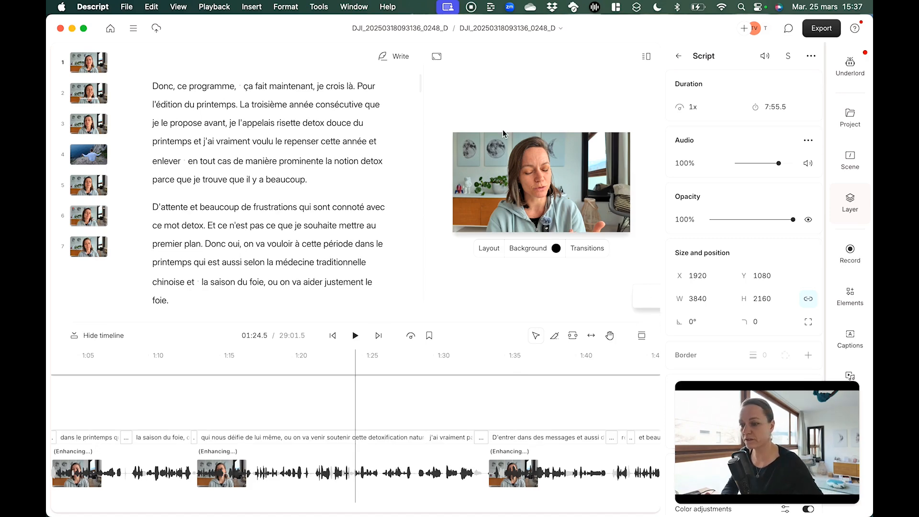
{"action": "left_click", "coordinate": [816, 32]}
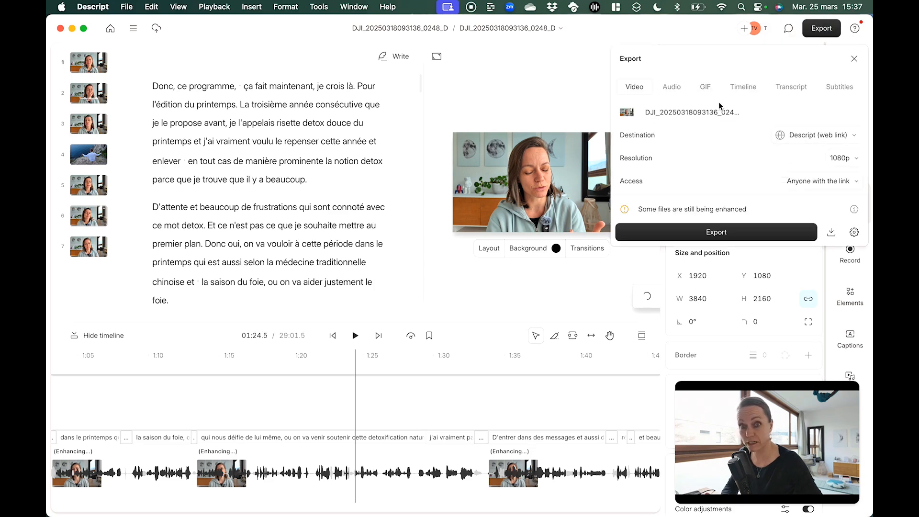
{"action": "left_click", "coordinate": [805, 136]}
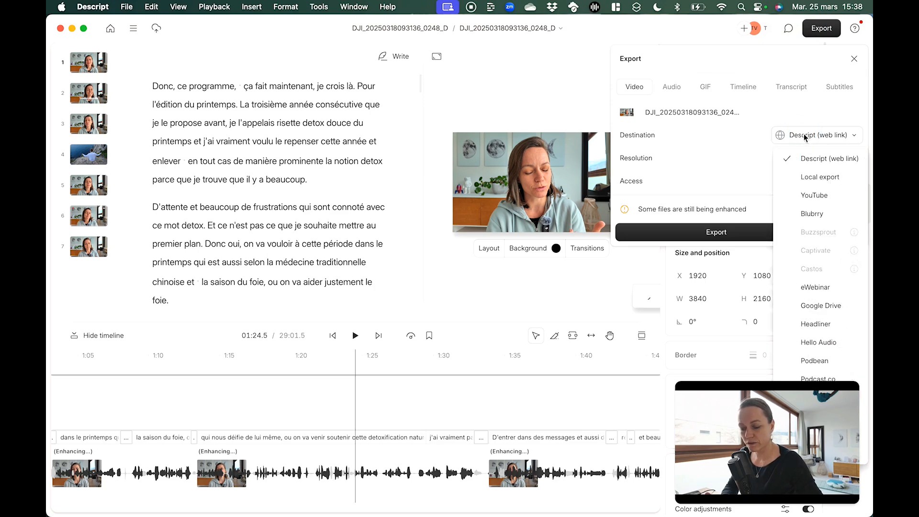
{"action": "left_click", "coordinate": [817, 193]}
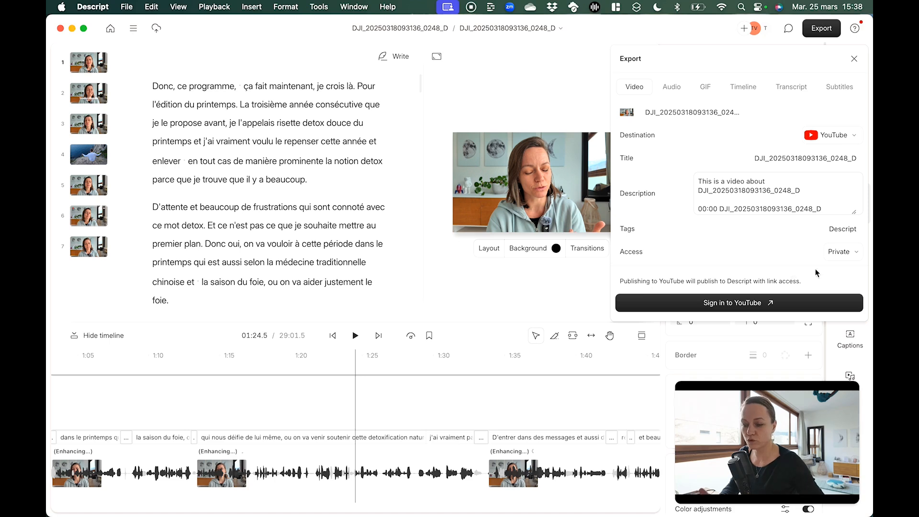
{"action": "left_click", "coordinate": [851, 255]}
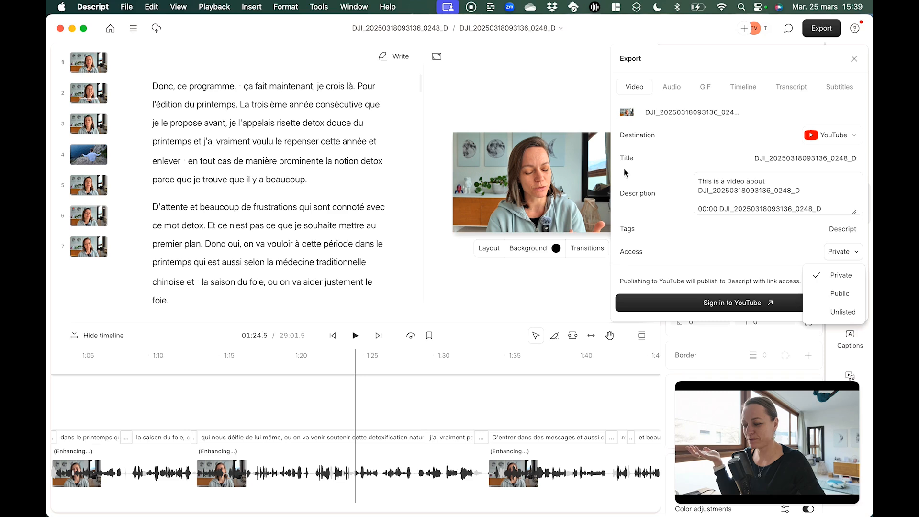
{"action": "left_click", "coordinate": [525, 84]}
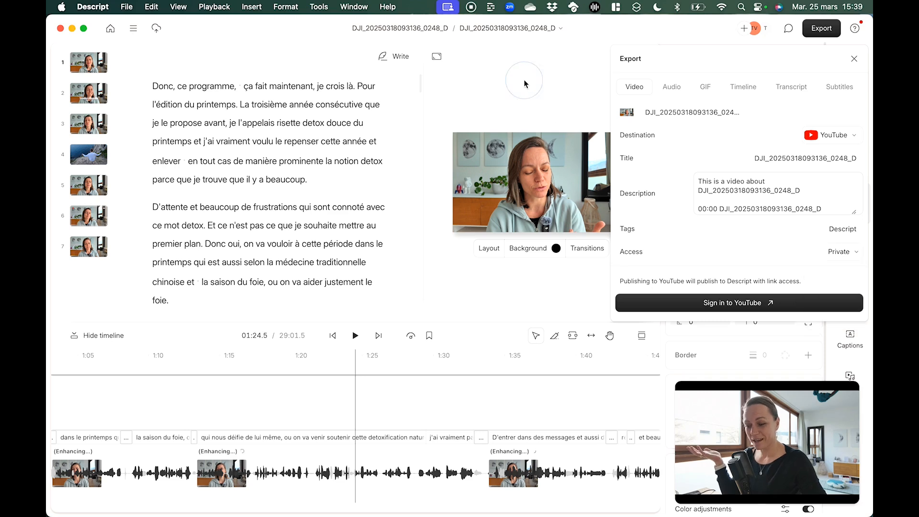
{"action": "left_click", "coordinate": [600, 23]}
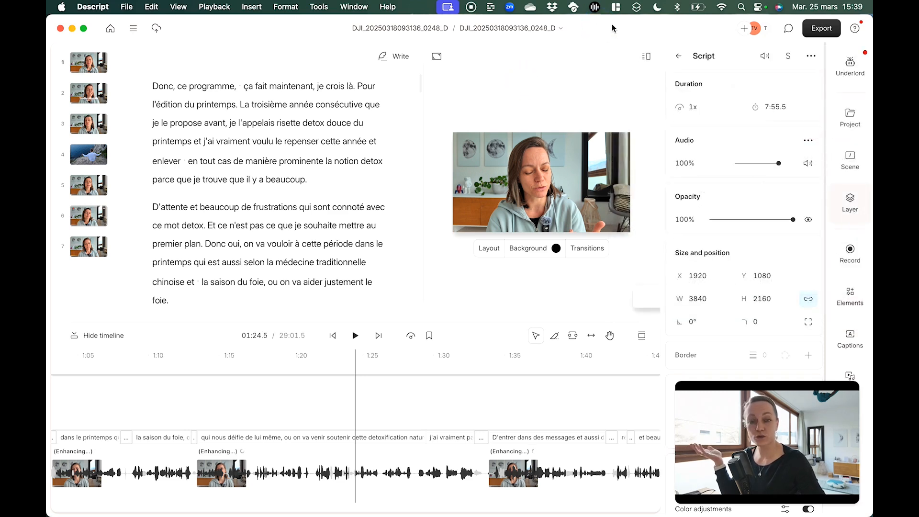